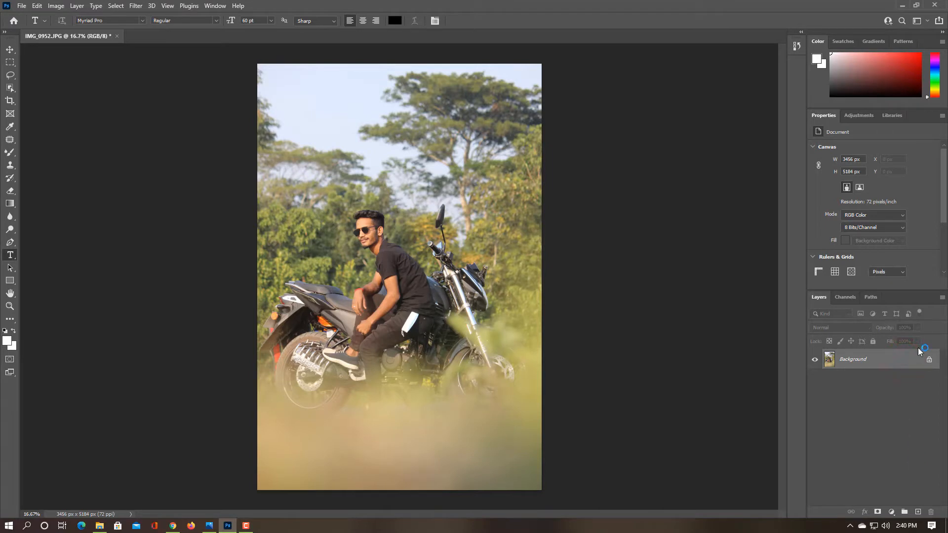
Step: Duplicate the Background layer and choose the Mixer Brush Tool for retouching the copy
drag(913, 371, 917, 511)
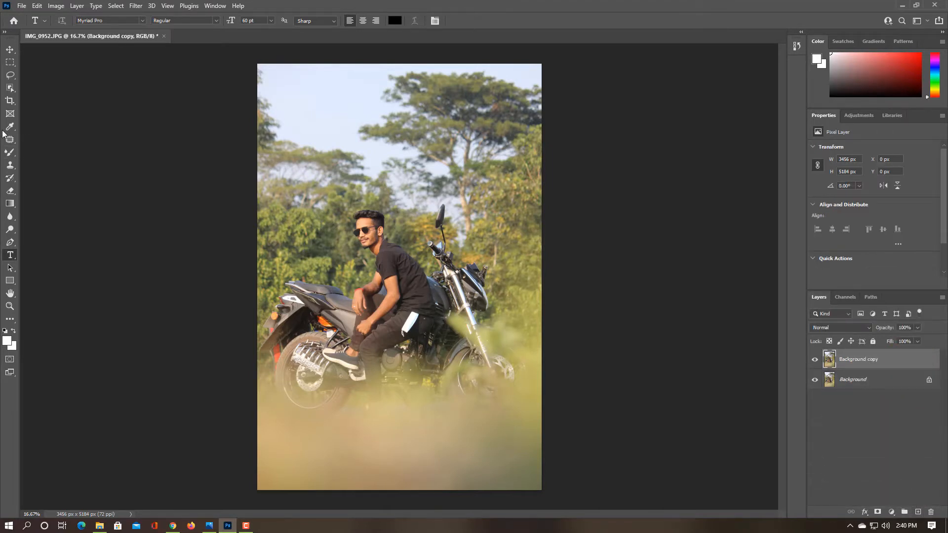
click(13, 152)
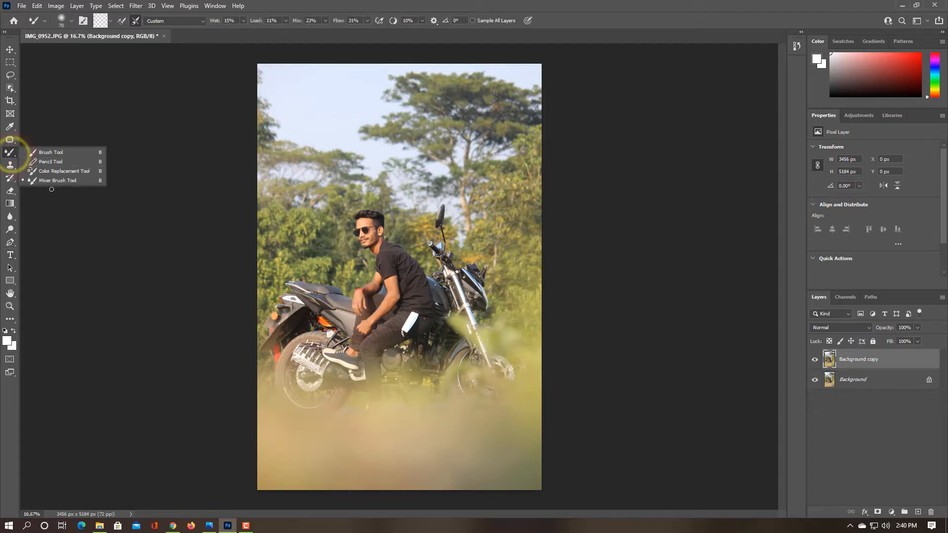
click(55, 181)
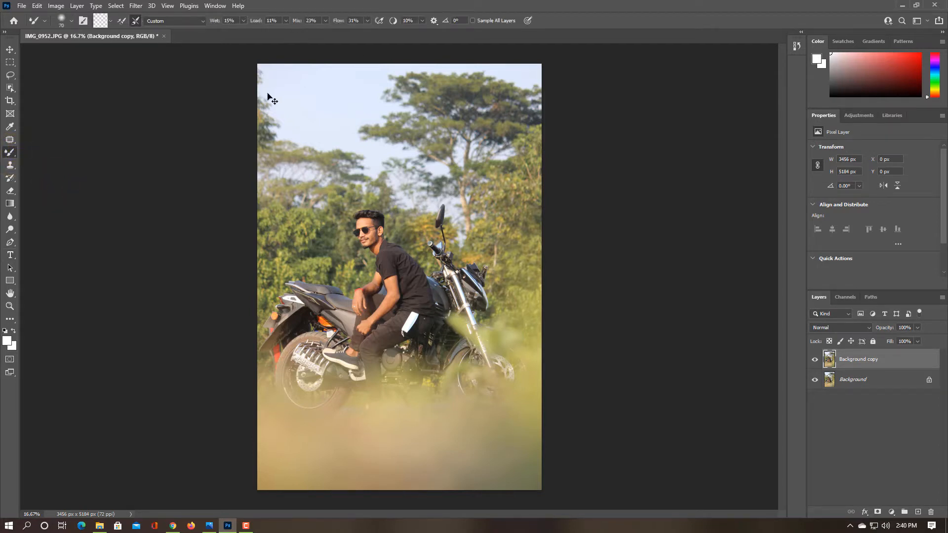
Step: Smooth the shiny blemishes in the middle of the man's forehead with a reduced Mixer Brush at 200% zoom
key(ctrl+plus)
key(ctrl+plus)
key(ctrl+plus)
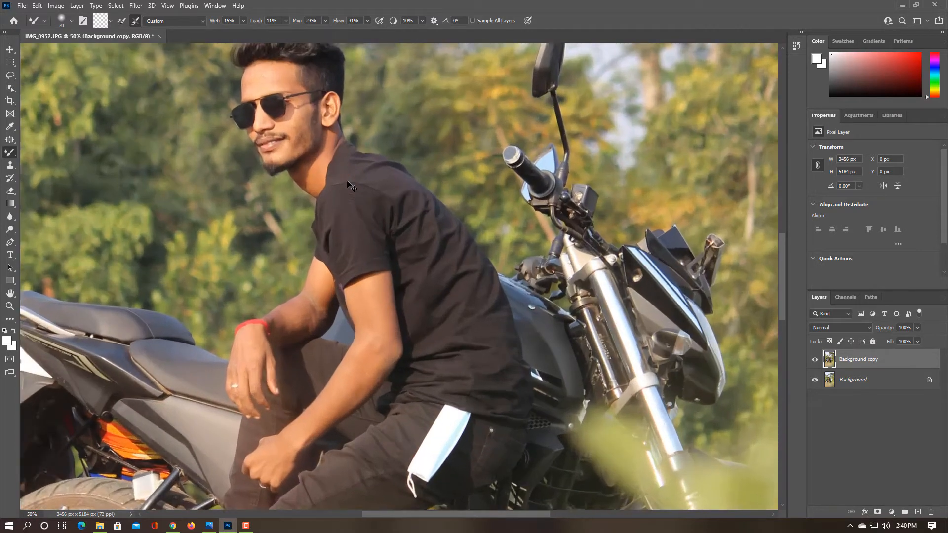
key(ctrl+plus)
drag(312, 143, 339, 275)
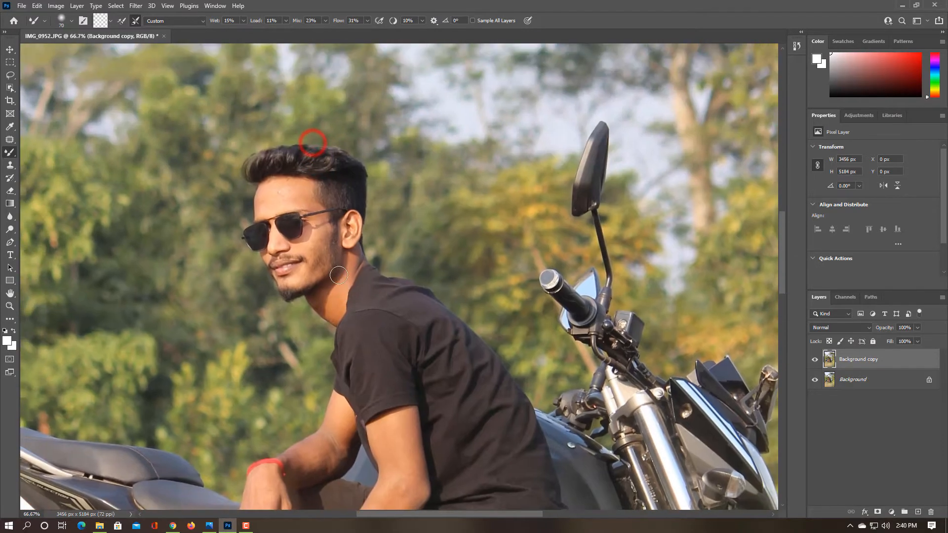
key(ctrl+plus)
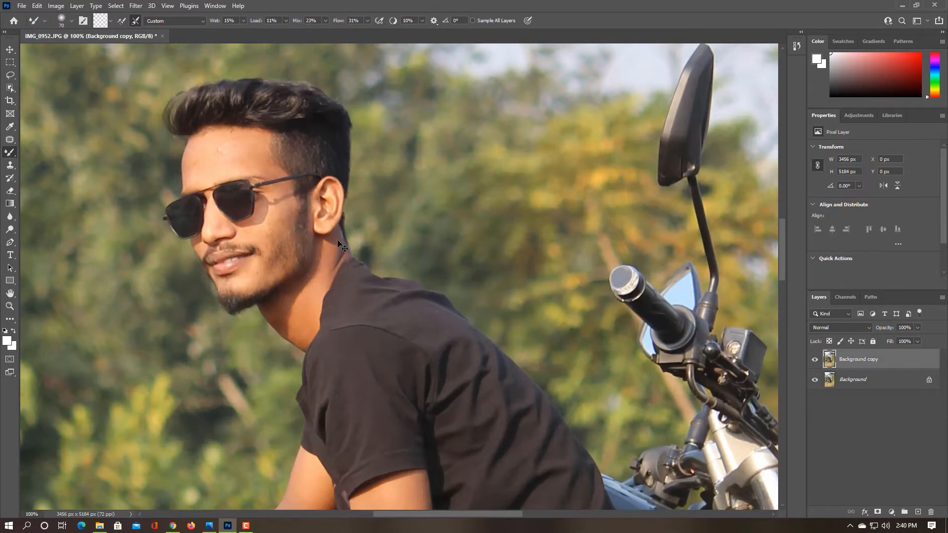
key(ctrl+plus)
drag(283, 170, 531, 313)
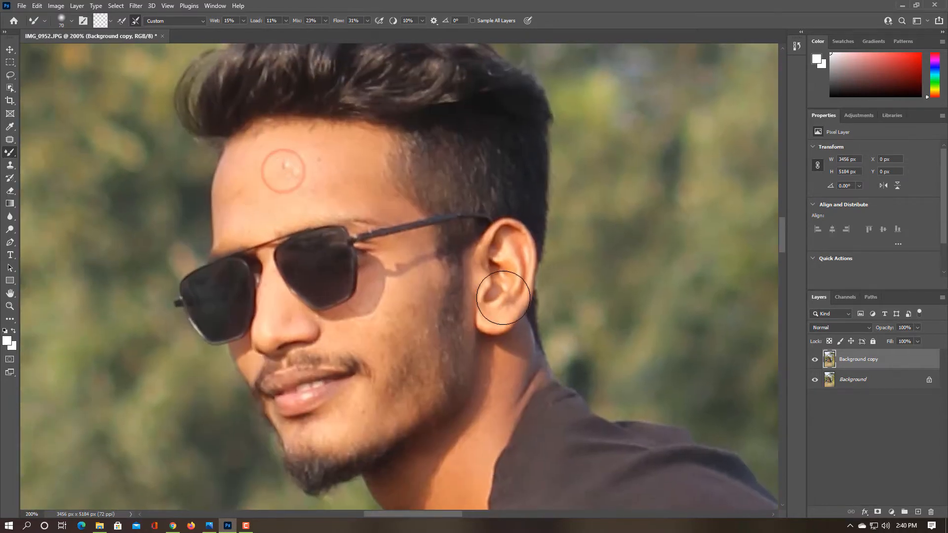
key(bracketleft)
key(bracketleft)
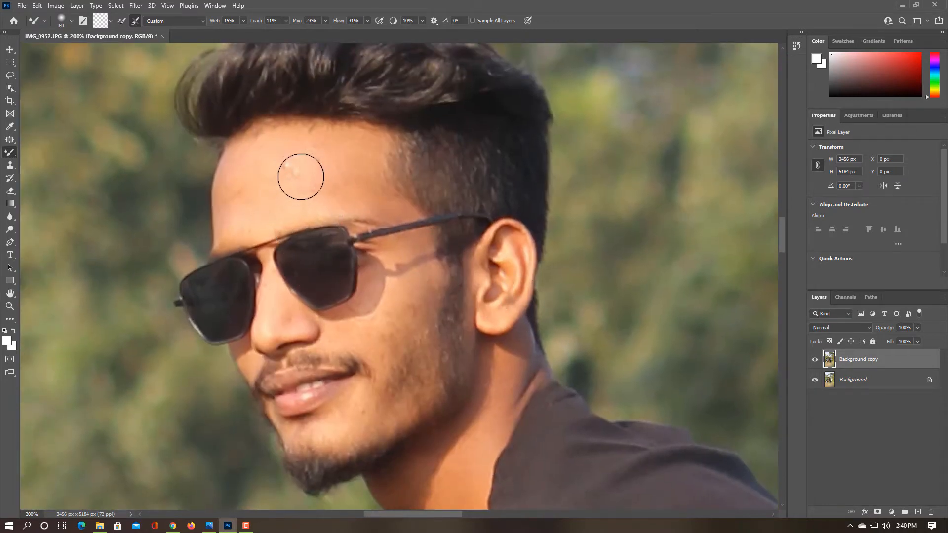
click(291, 172)
click(294, 169)
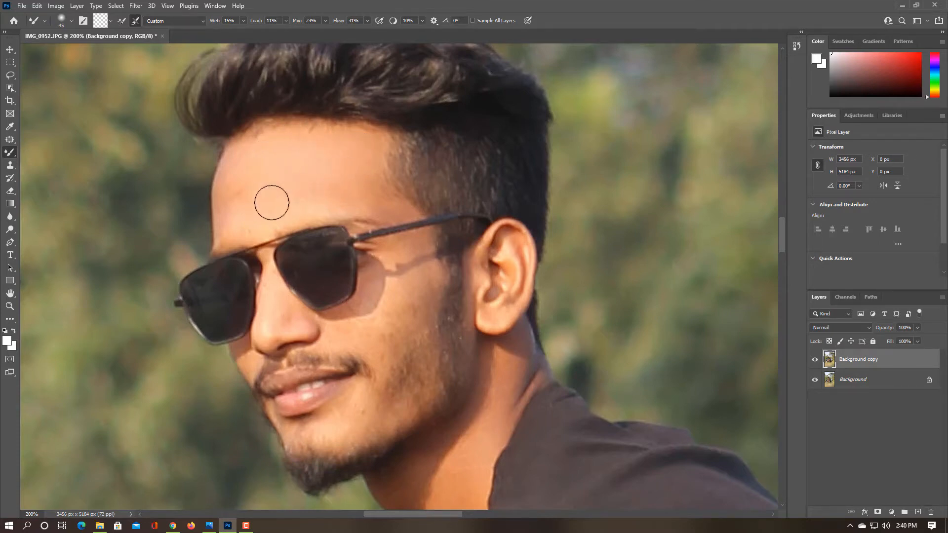
Step: Blend the rest of the forehead skin up to the hairline and above the eyebrow, reducing the brush size to 25
click(305, 194)
click(250, 184)
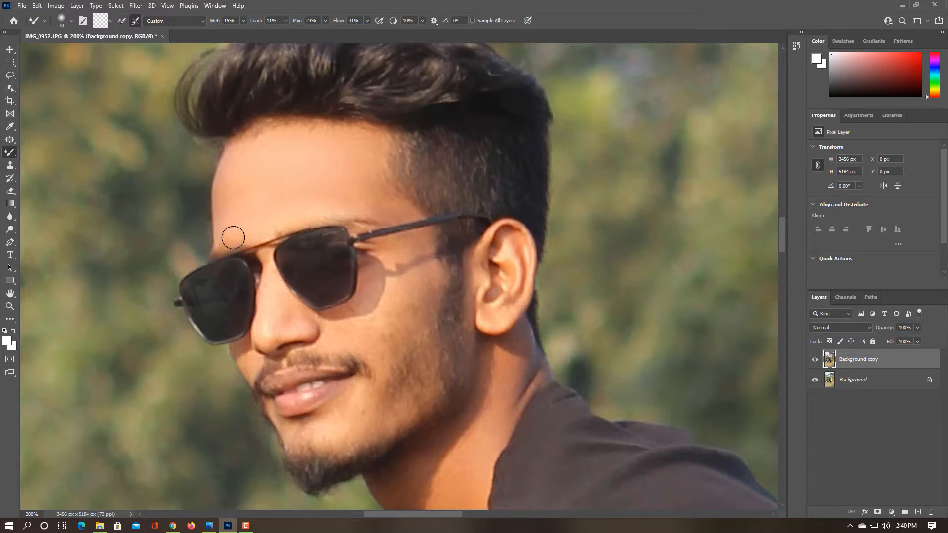
click(248, 143)
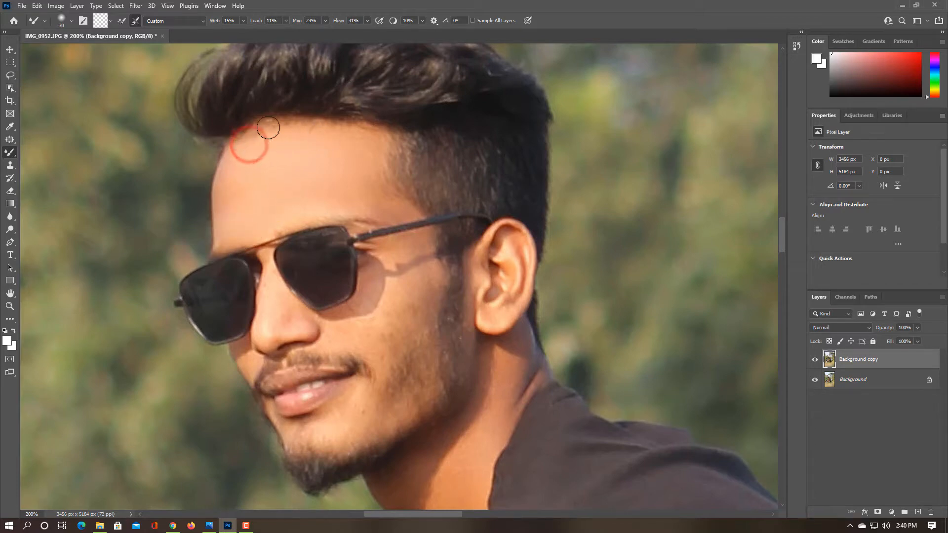
key(bracketleft)
key(bracketleft)
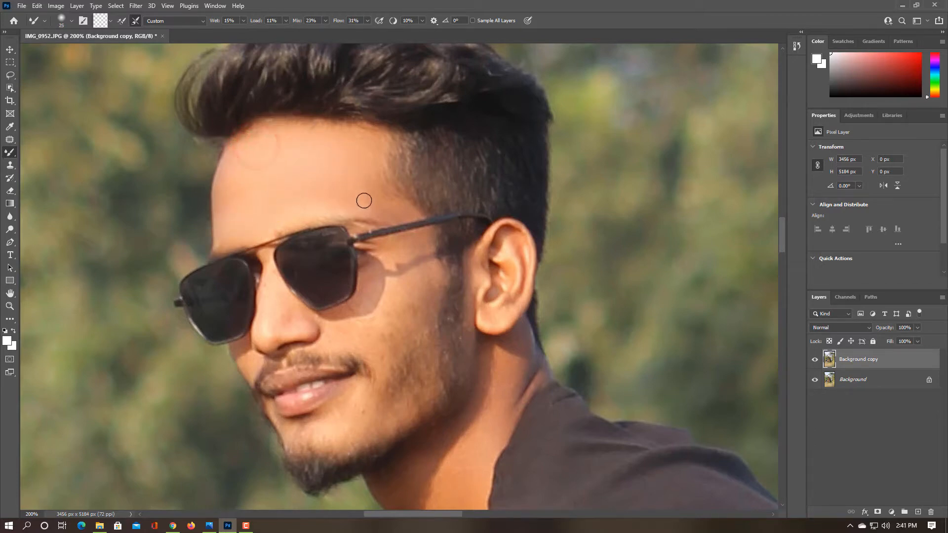
mouse_move(385, 206)
mouse_down()
mouse_move(332, 195)
mouse_move(393, 205)
mouse_up()
Step: Smooth the cheek skin below the sunglasses and soften the lens shadow, using brush sizes 50 and 35
mouse_move(372, 294)
mouse_down()
mouse_move(380, 196)
mouse_move(415, 202)
mouse_up()
key(])
mouse_move(427, 166)
mouse_down()
mouse_move(425, 197)
mouse_move(424, 146)
mouse_move(414, 162)
mouse_move(402, 160)
mouse_move(427, 154)
mouse_up()
mouse_move(425, 198)
mouse_down()
mouse_move(404, 204)
mouse_move(394, 177)
mouse_move(387, 198)
mouse_move(386, 171)
mouse_up()
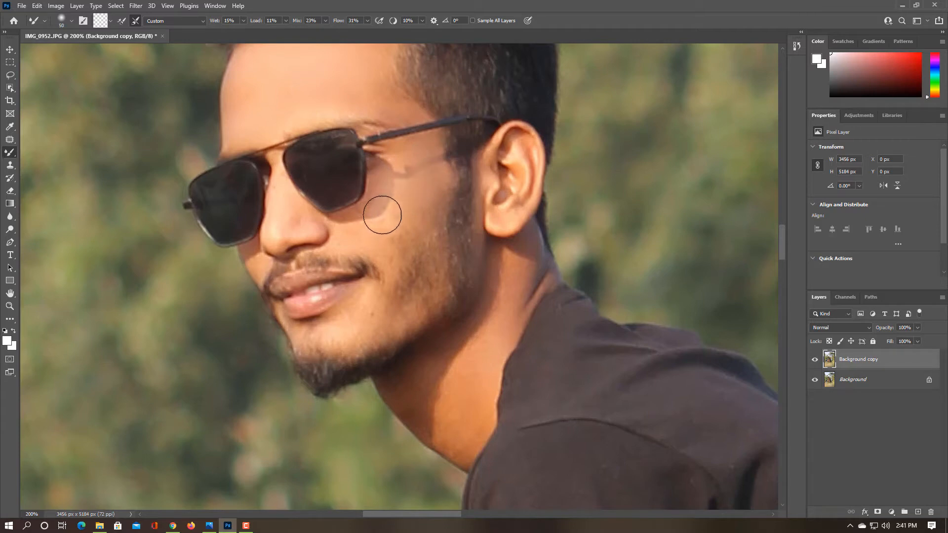
drag(381, 209, 347, 232)
key([)
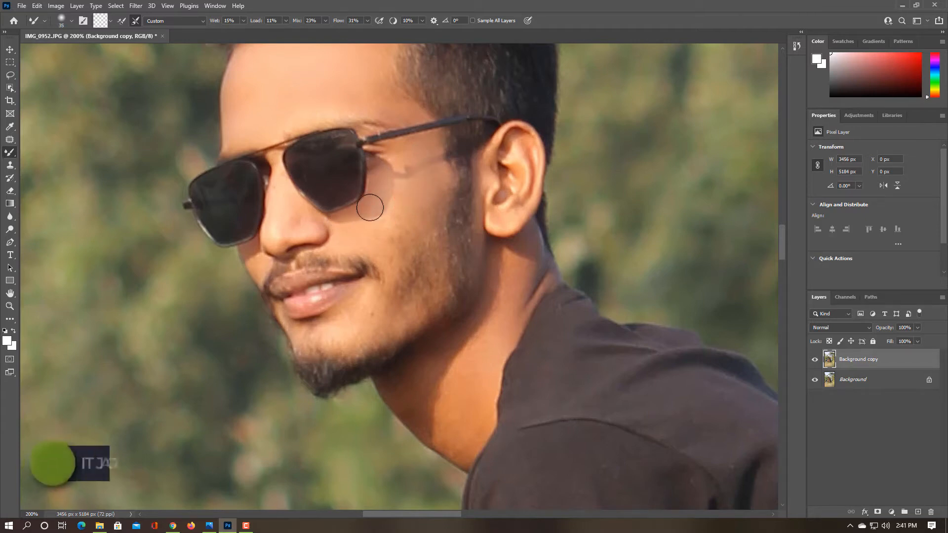
drag(395, 180, 359, 229)
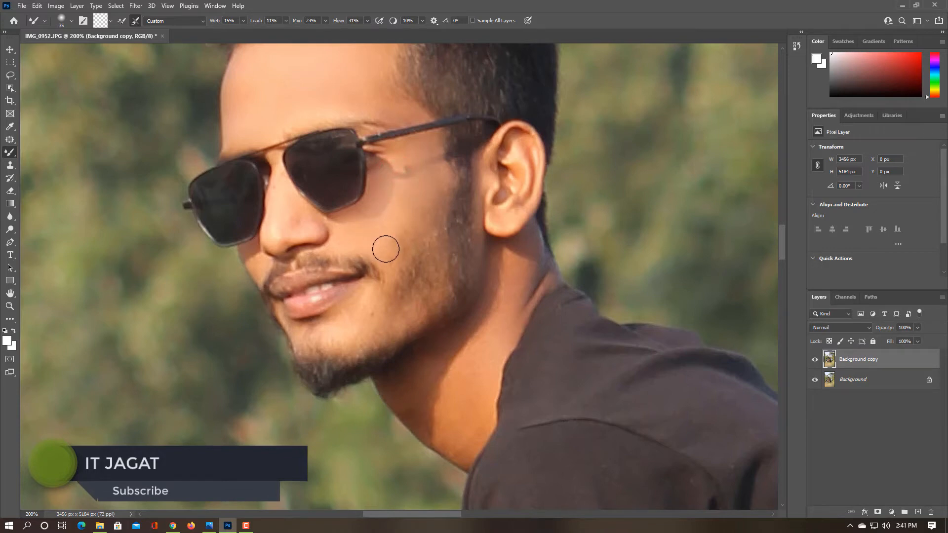
Step: Blend the outer cheek between the moustache, the sideburn and the sunglasses' temple arm with the size 35 brush
drag(385, 251, 400, 252)
mouse_move(429, 189)
mouse_down()
mouse_move(408, 223)
mouse_move(426, 203)
mouse_up()
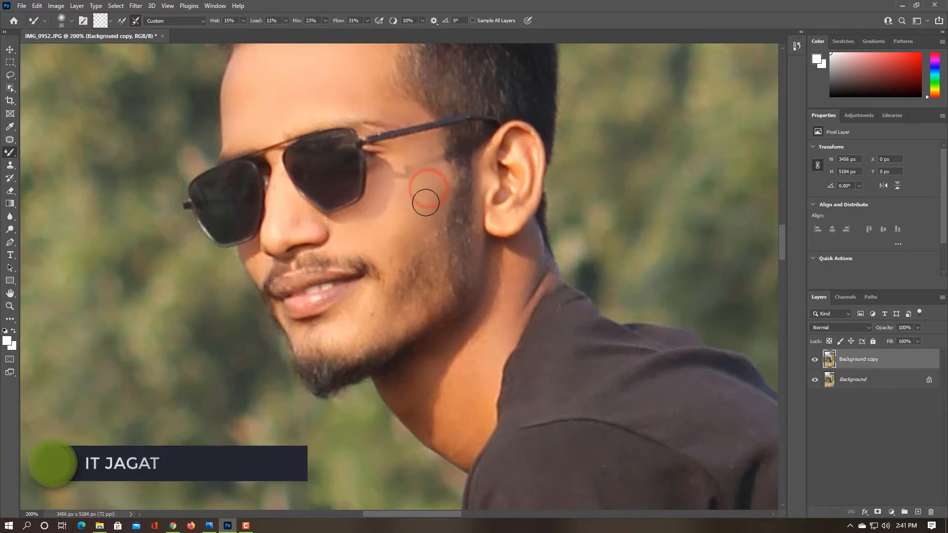
mouse_move(433, 154)
mouse_down()
mouse_move(438, 190)
mouse_move(422, 143)
mouse_move(437, 130)
mouse_move(438, 182)
mouse_up()
click(414, 157)
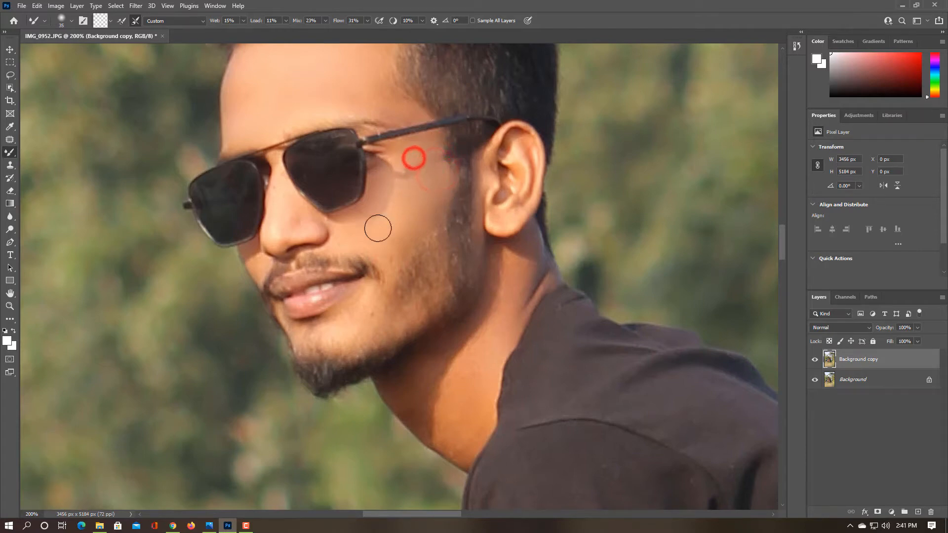
Step: Blend away the dark spot beside the chin and smooth the skin along the beard edge
mouse_move(372, 301)
mouse_down()
mouse_move(370, 293)
mouse_move(366, 301)
mouse_up()
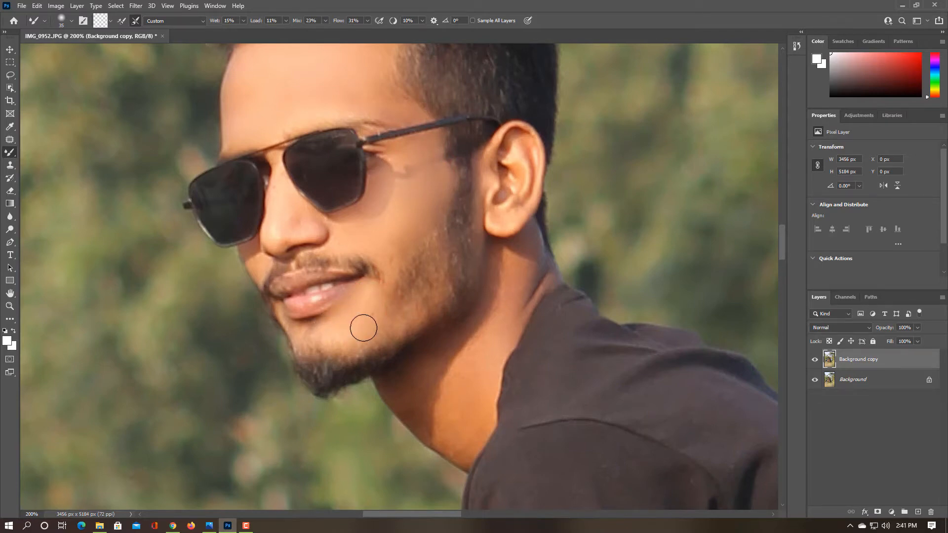
mouse_move(403, 319)
mouse_down()
mouse_move(393, 316)
mouse_move(403, 310)
mouse_up()
mouse_move(394, 257)
mouse_down()
mouse_move(394, 277)
mouse_move(416, 277)
mouse_up()
Step: Smooth the nose, the skin around the mouth and the lips with a small brush of size 15
drag(276, 210, 281, 175)
mouse_move(273, 218)
mouse_down()
mouse_move(275, 202)
mouse_move(268, 237)
mouse_move(292, 206)
mouse_move(315, 213)
mouse_move(297, 236)
mouse_move(325, 232)
mouse_move(291, 235)
mouse_move(251, 257)
mouse_move(254, 271)
mouse_move(285, 282)
mouse_up()
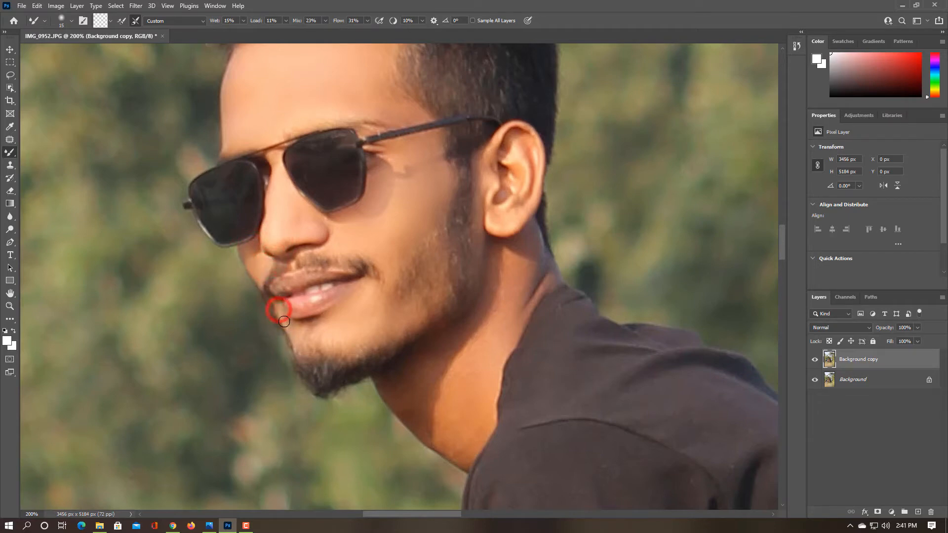
drag(347, 290, 295, 307)
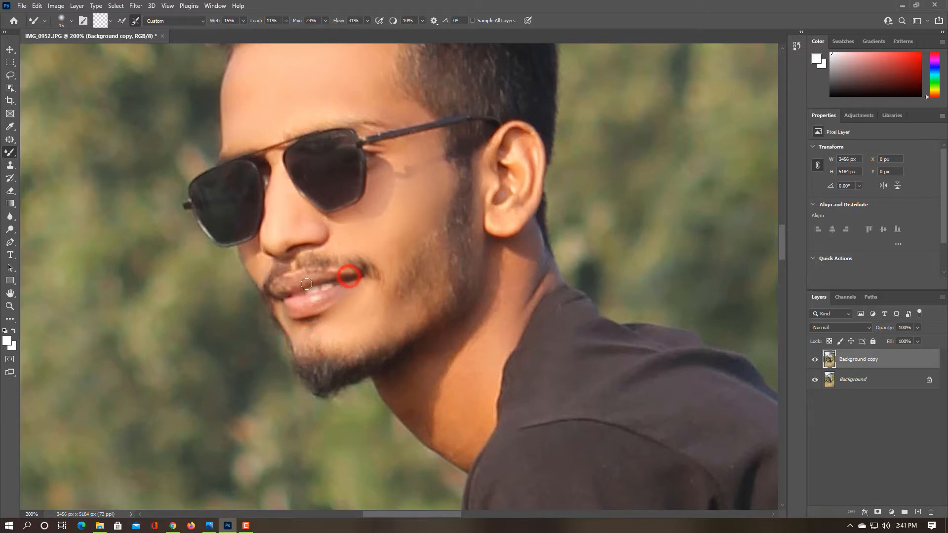
Step: Touch up the skin beside the nose, on the upper cheek and along the lower forehead above the sunglasses
mouse_move(325, 222)
mouse_down()
mouse_move(300, 210)
mouse_move(349, 218)
mouse_move(390, 194)
mouse_up()
click(390, 194)
drag(291, 118, 416, 119)
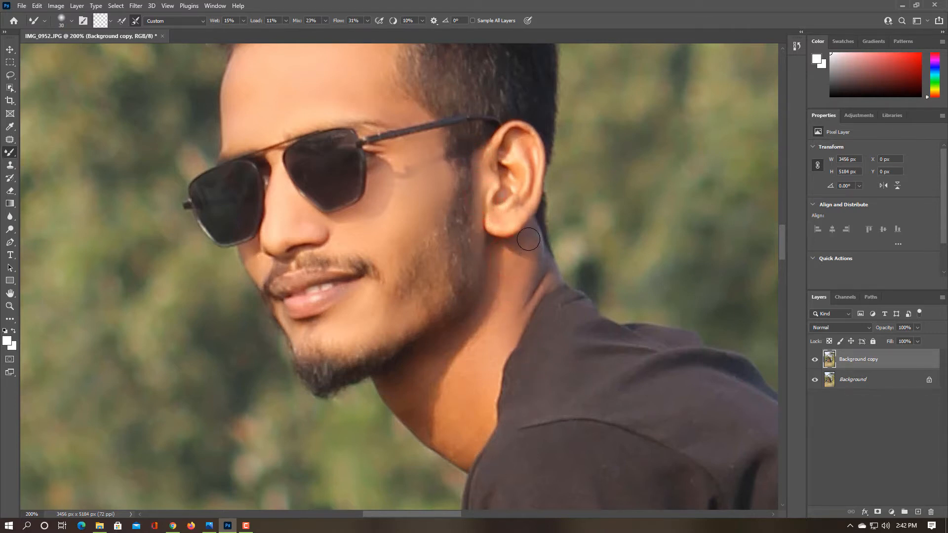
Step: Smooth the neck skin from below the ear down to the shirt collar, enlarging the brush to about 40
drag(511, 258, 534, 235)
mouse_move(511, 328)
mouse_down()
mouse_move(489, 356)
mouse_move(483, 303)
mouse_move(455, 346)
mouse_up()
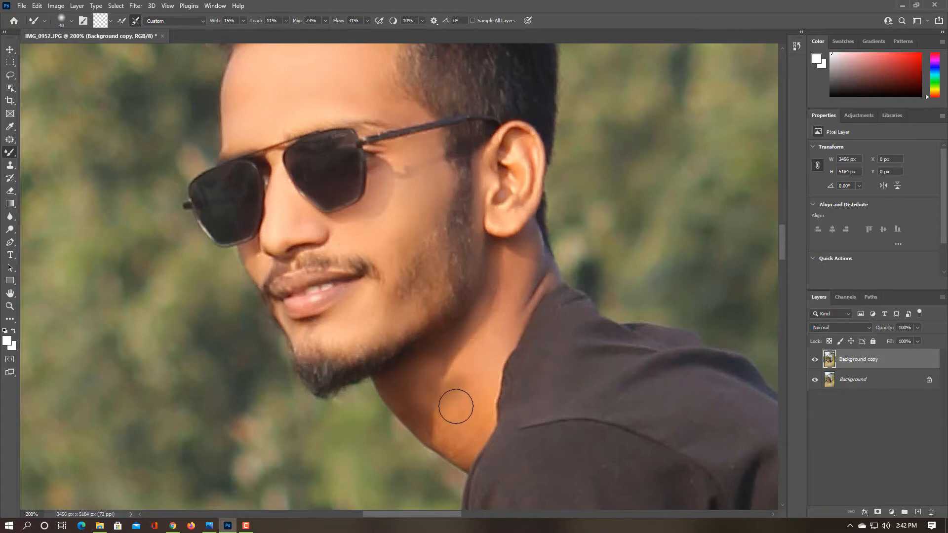
drag(463, 421, 441, 389)
drag(459, 447, 500, 290)
mouse_move(452, 394)
mouse_down()
mouse_move(436, 455)
mouse_move(443, 347)
mouse_move(447, 361)
mouse_move(474, 354)
mouse_move(501, 305)
mouse_move(527, 284)
mouse_move(525, 272)
mouse_up()
Step: Smooth the skin of the upper arm below the black sleeve with the Mixer Brush enlarged to size 60
key(ctrl+minus)
key(ctrl+minus)
key(ctrl+minus)
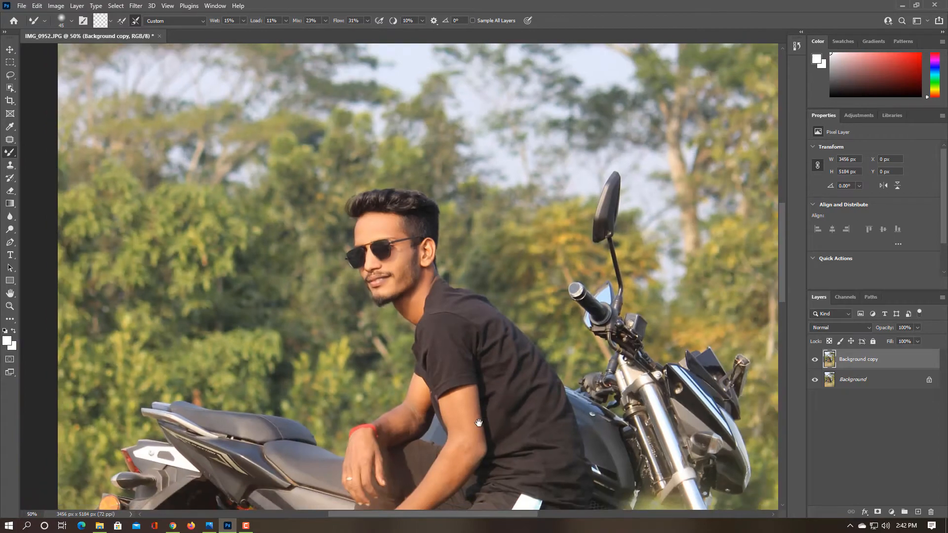
drag(479, 423, 475, 225)
key(ctrl+plus)
key(ctrl+plus)
key(ctrl+plus)
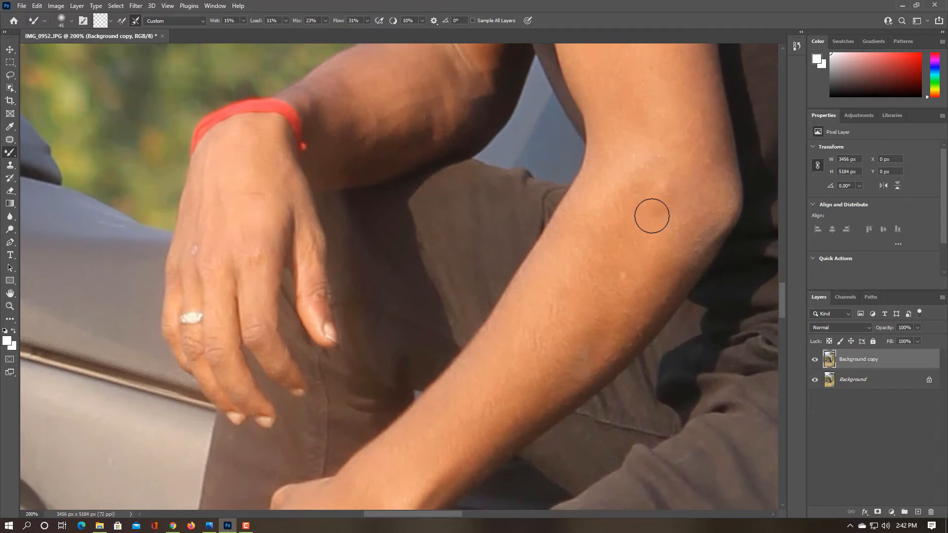
drag(602, 266, 478, 381)
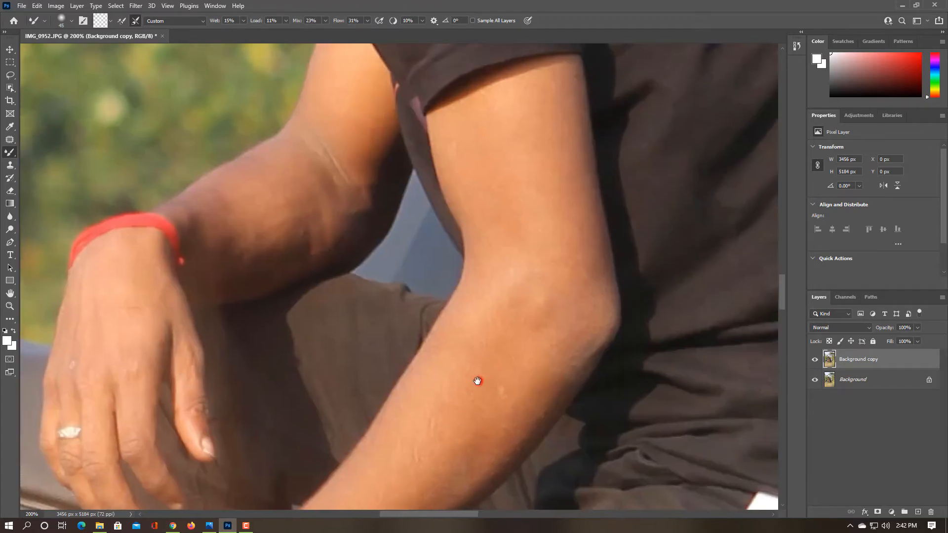
key(bracketright)
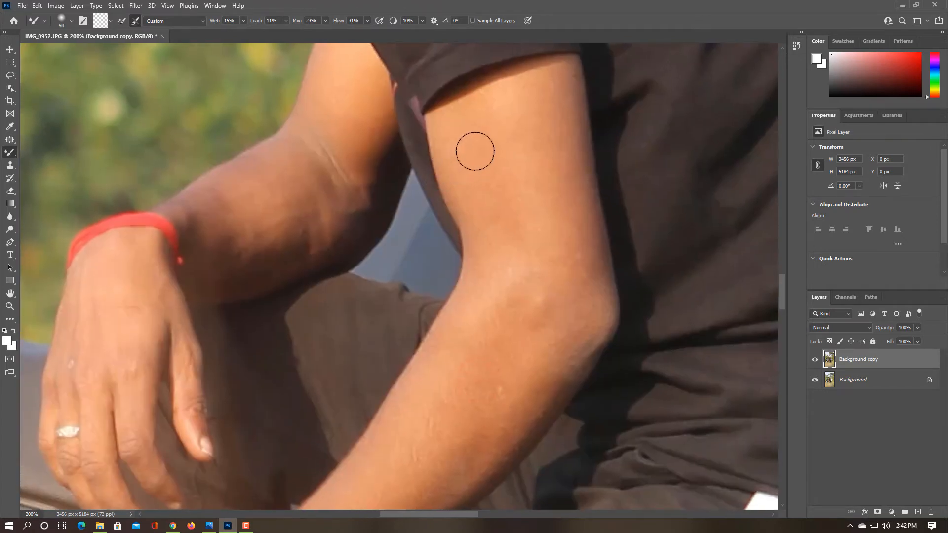
click(491, 144)
click(505, 192)
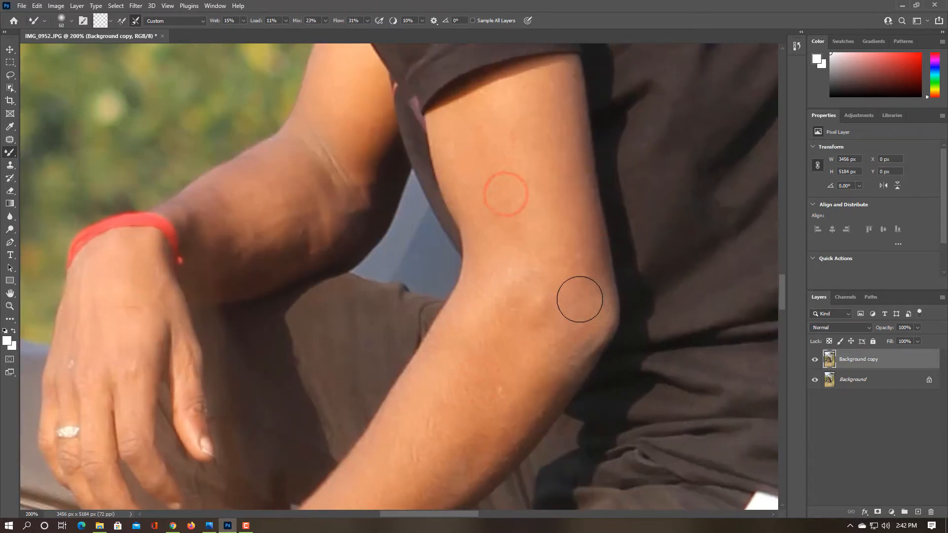
click(528, 137)
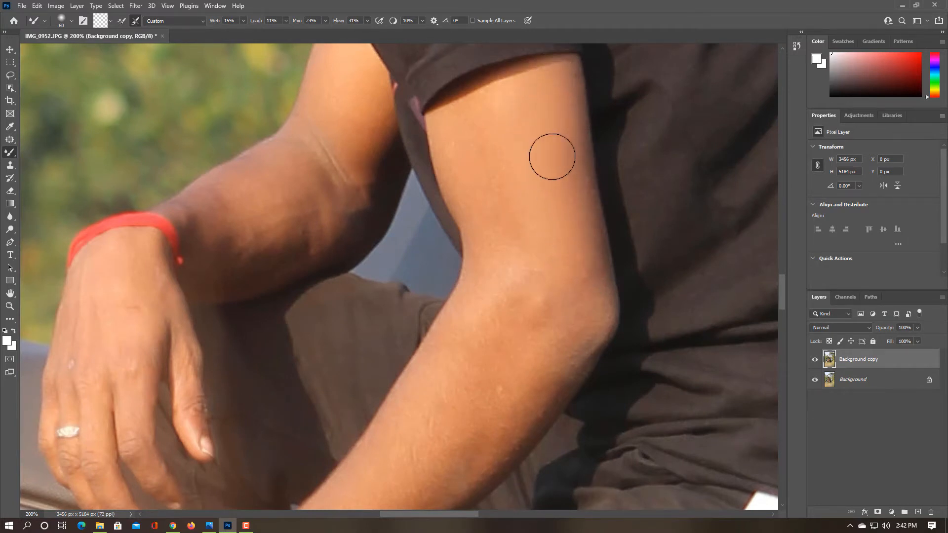
click(495, 137)
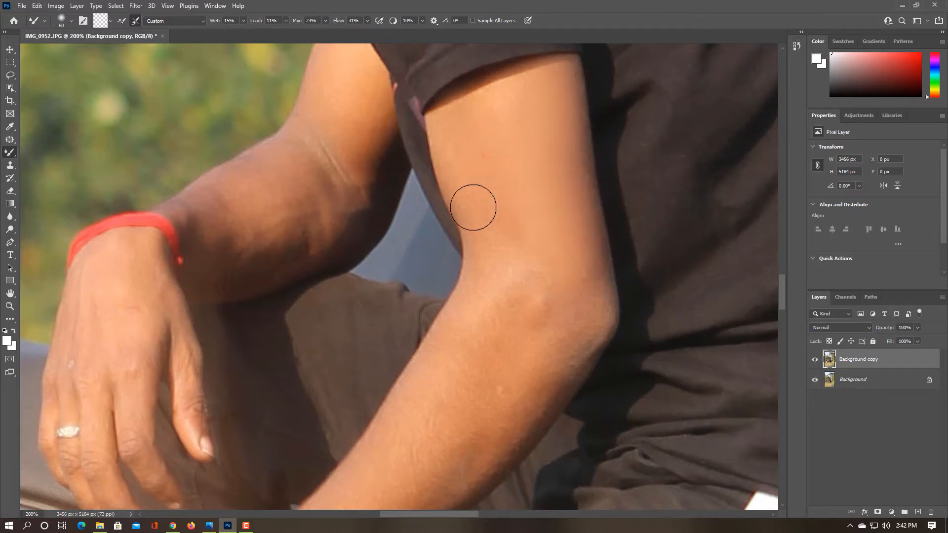
click(477, 120)
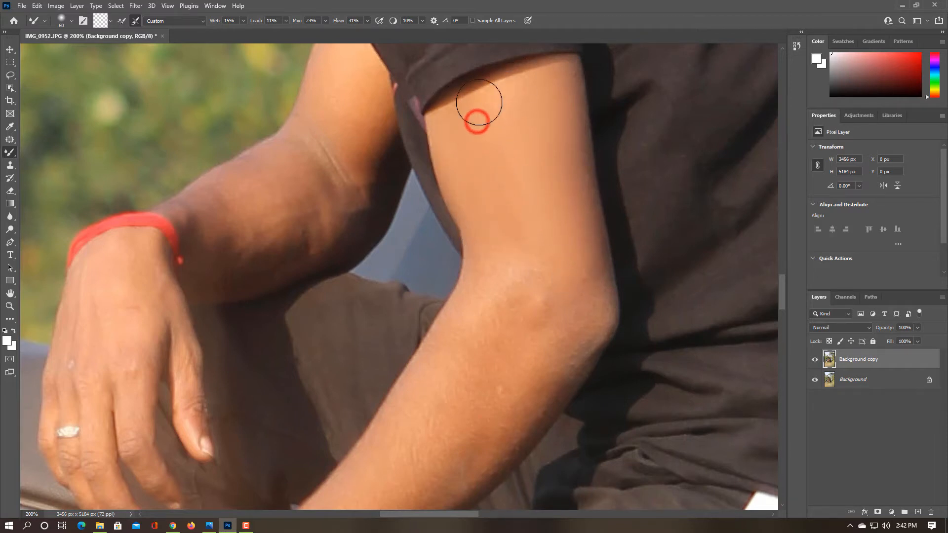
Step: Smooth the skin around the elbow and the upper forearm of the nearer arm with the Mixer Brush at size 60
click(500, 234)
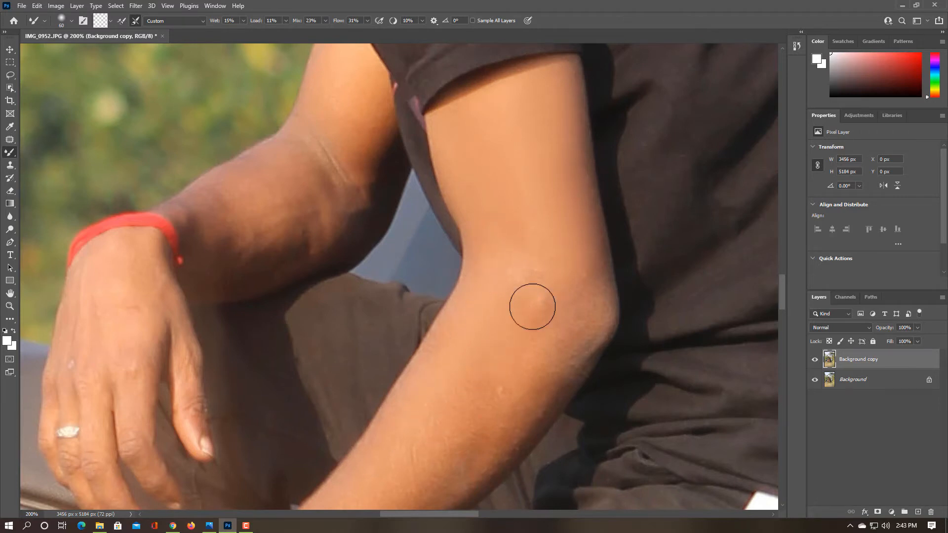
click(577, 275)
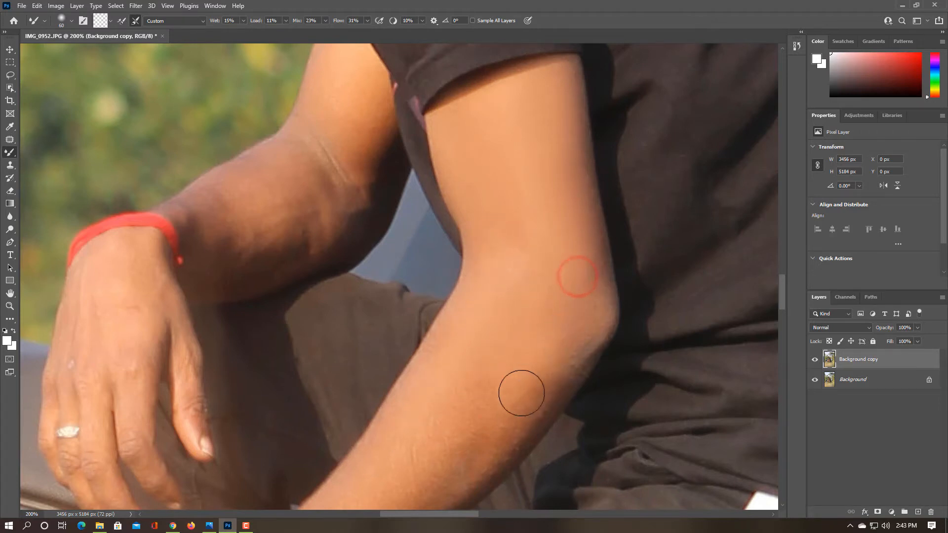
drag(512, 414, 599, 164)
click(544, 186)
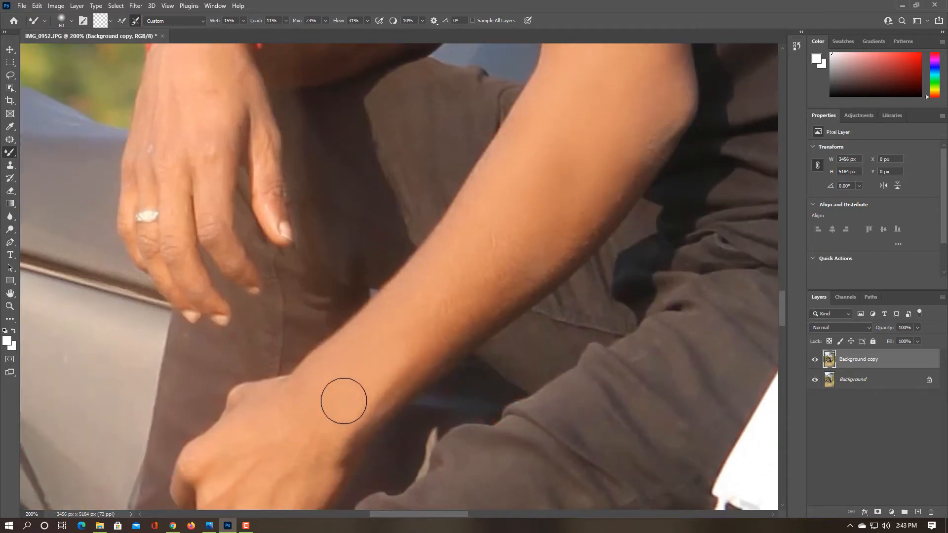
Step: Smooth the nearer forearm from the wrist back up to the elbow, including its shaded lower edge
mouse_move(343, 401)
mouse_down()
mouse_move(520, 257)
mouse_move(455, 296)
mouse_up()
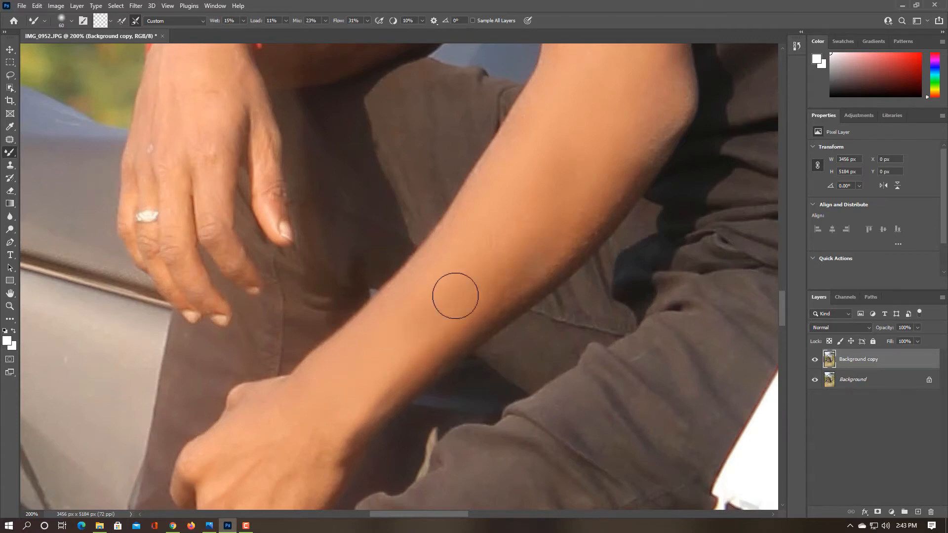
mouse_move(353, 358)
mouse_down()
mouse_move(456, 280)
mouse_move(393, 356)
mouse_move(524, 243)
mouse_up()
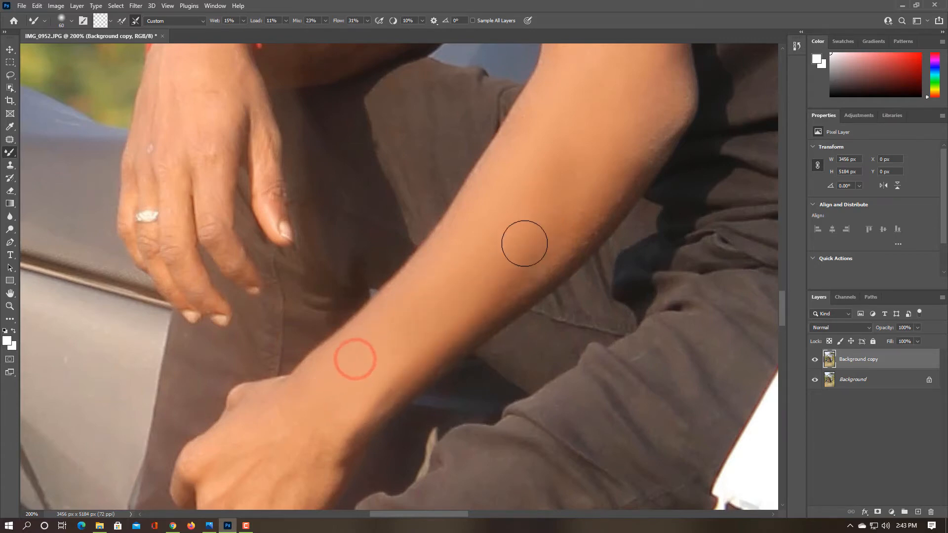
mouse_move(449, 328)
mouse_down()
mouse_move(485, 294)
mouse_move(527, 226)
mouse_up()
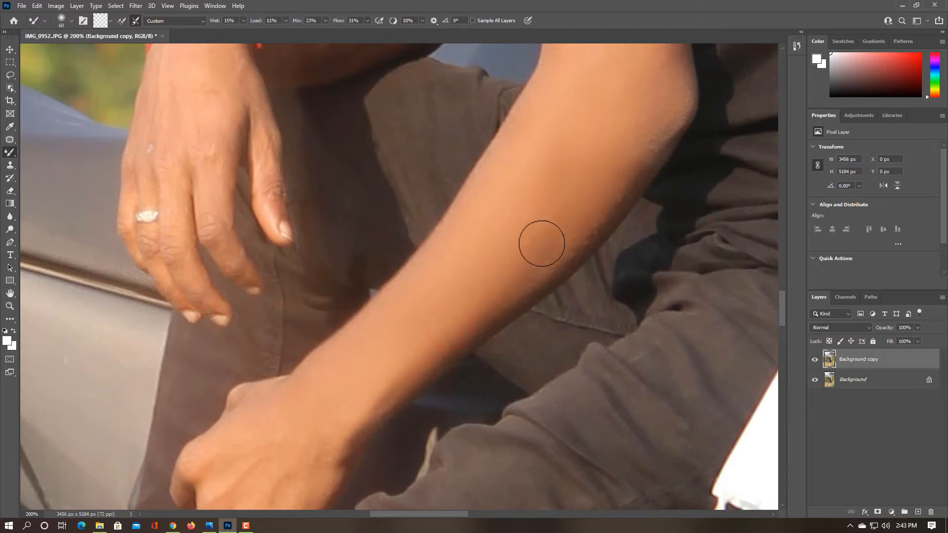
mouse_move(497, 294)
mouse_down()
mouse_move(615, 182)
mouse_move(644, 136)
mouse_up()
Step: Smooth the back of the clenched hand and the bare ankle skin above the shoe
mouse_move(430, 201)
mouse_down()
mouse_move(463, 140)
mouse_move(482, 208)
mouse_up()
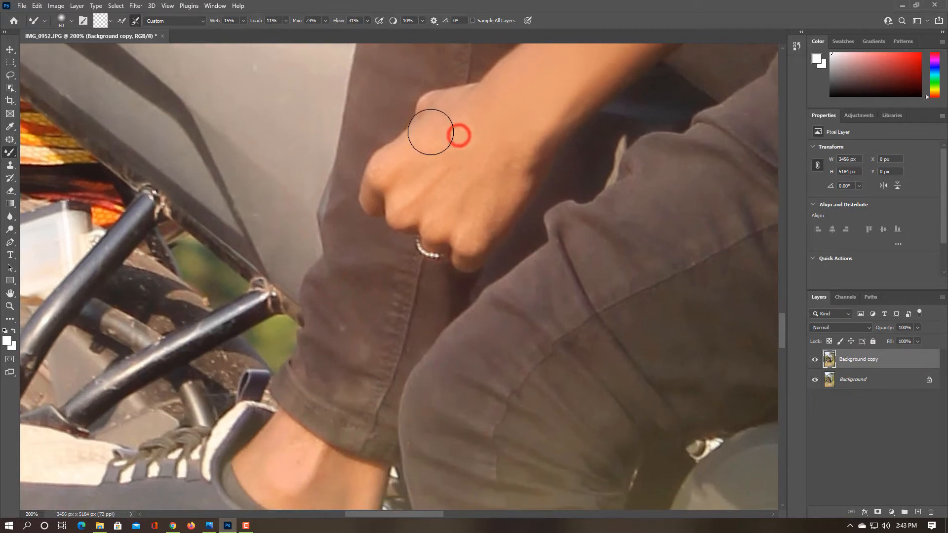
mouse_move(457, 117)
mouse_down()
mouse_move(499, 194)
mouse_move(417, 173)
mouse_move(427, 200)
mouse_move(409, 179)
mouse_move(491, 169)
mouse_move(480, 222)
mouse_move(497, 201)
mouse_move(501, 186)
mouse_move(480, 220)
mouse_move(523, 142)
mouse_move(484, 204)
mouse_move(445, 123)
mouse_move(505, 192)
mouse_up()
key(space)
mouse_move(387, 316)
mouse_down()
mouse_move(439, 148)
mouse_move(438, 95)
mouse_up()
mouse_move(324, 204)
mouse_down()
mouse_move(349, 219)
mouse_move(351, 251)
mouse_move(317, 213)
mouse_move(345, 239)
mouse_move(405, 257)
mouse_move(375, 258)
mouse_up()
Step: Smooth the back of the hanging hand below the red wristband with broad size 60 strokes
key(space)
mouse_move(586, 296)
mouse_down()
mouse_move(529, 84)
mouse_move(534, 247)
mouse_move(553, 306)
mouse_up()
drag(440, 152, 528, 346)
drag(574, 190, 219, 253)
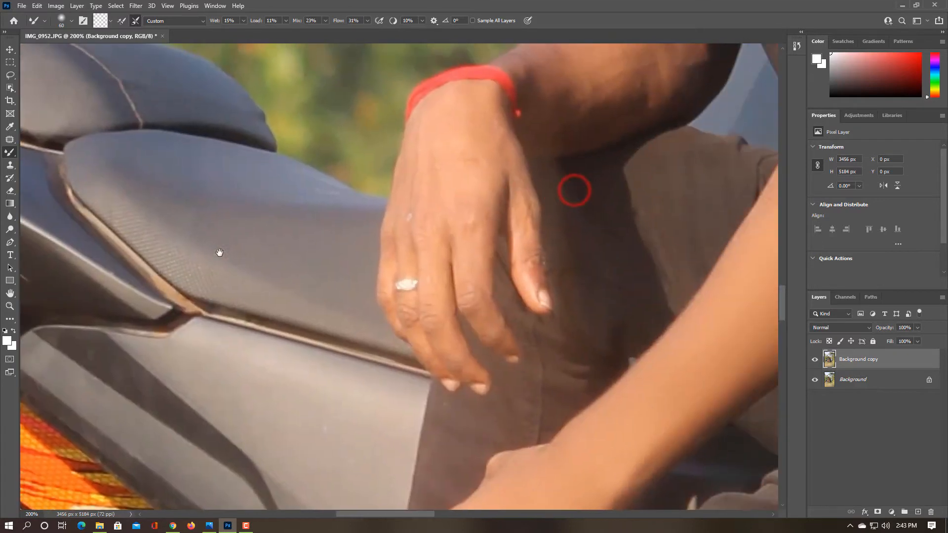
drag(476, 119, 475, 210)
mouse_move(456, 113)
mouse_down()
mouse_move(485, 163)
mouse_move(482, 112)
mouse_move(447, 229)
mouse_move(417, 174)
mouse_move(425, 146)
mouse_move(417, 212)
mouse_move(408, 228)
mouse_move(413, 191)
mouse_move(400, 234)
mouse_move(391, 209)
mouse_move(402, 179)
mouse_move(390, 188)
mouse_up()
Step: Reduce the brush to about 15 and smooth the hanging hand's wrist edge, knuckles and index finger
key(bracketleft)
key(bracketleft)
key(bracketleft)
key(bracketleft)
key(bracketleft)
key(bracketleft)
key(bracketleft)
key(bracketleft)
mouse_move(423, 109)
mouse_down()
mouse_move(453, 91)
mouse_move(439, 110)
mouse_move(478, 98)
mouse_up()
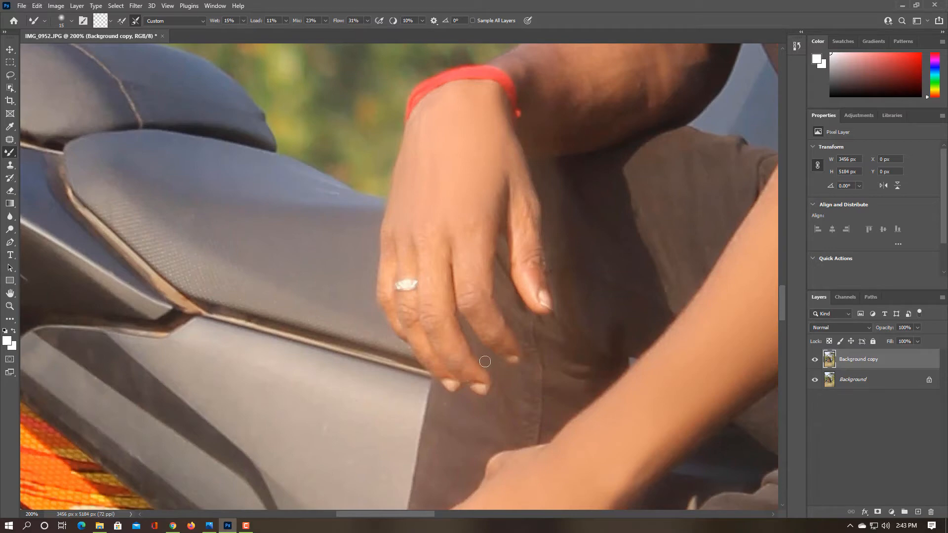
drag(476, 282, 471, 271)
mouse_move(461, 234)
mouse_down()
mouse_move(470, 273)
mouse_move(457, 236)
mouse_move(471, 218)
mouse_move(457, 242)
mouse_up()
mouse_move(495, 196)
mouse_down()
mouse_move(483, 325)
mouse_move(475, 318)
mouse_move(499, 344)
mouse_up()
drag(501, 172, 492, 218)
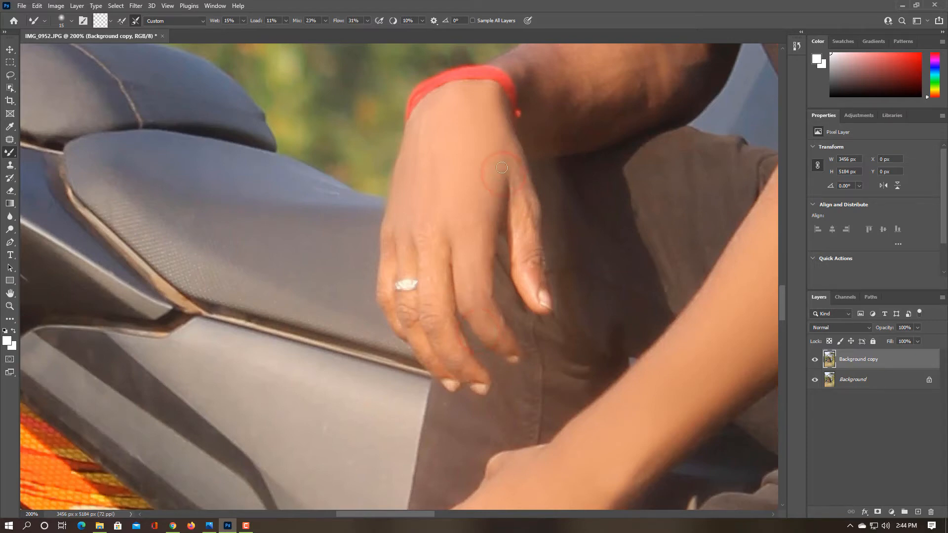
Step: Smooth the thumb from its base to the nail, and the middle finger beside the ring
drag(505, 147, 523, 206)
drag(514, 171, 522, 337)
drag(519, 181, 525, 221)
mouse_move(534, 258)
mouse_down()
mouse_move(526, 206)
mouse_move(542, 283)
mouse_move(528, 292)
mouse_move(537, 299)
mouse_move(541, 289)
mouse_up()
drag(427, 228, 427, 279)
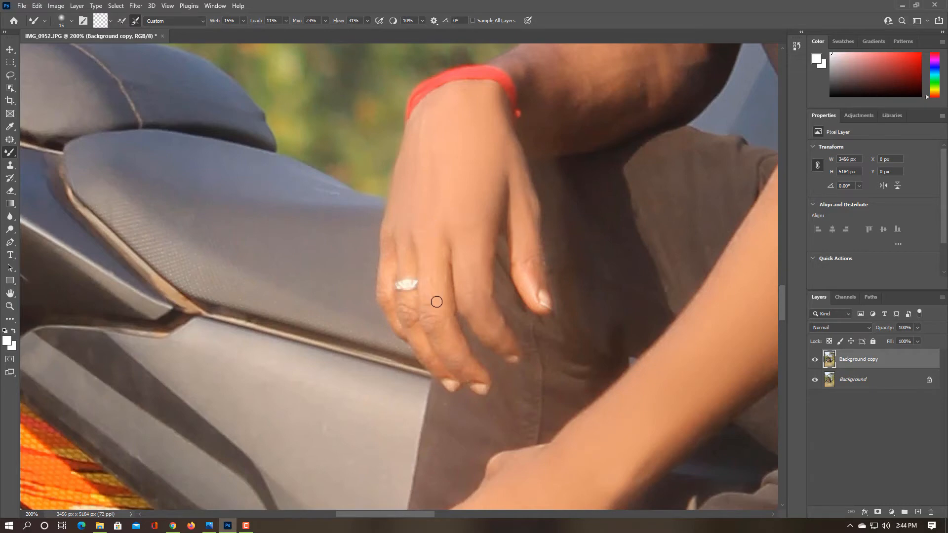
mouse_move(420, 242)
mouse_down()
mouse_move(427, 314)
mouse_move(438, 311)
mouse_move(432, 330)
mouse_up()
click(245, 525)
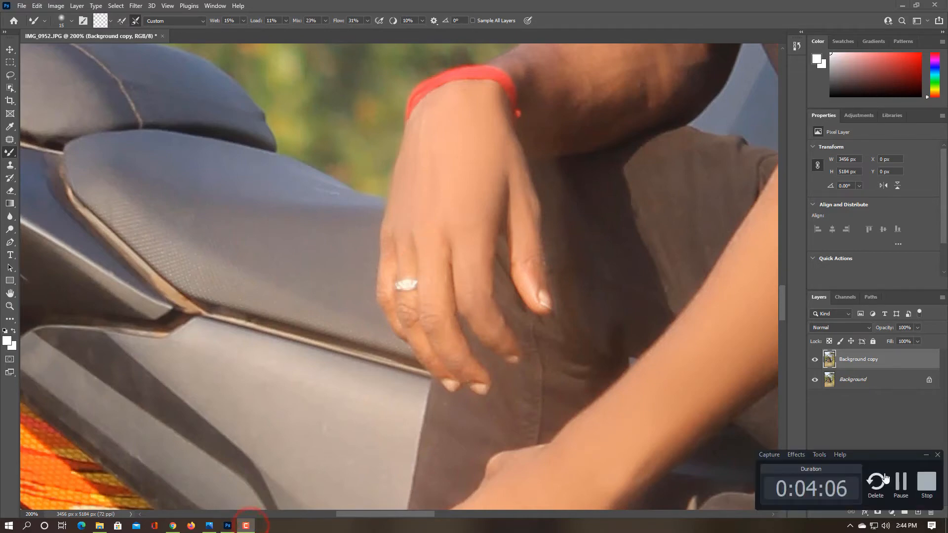
click(903, 485)
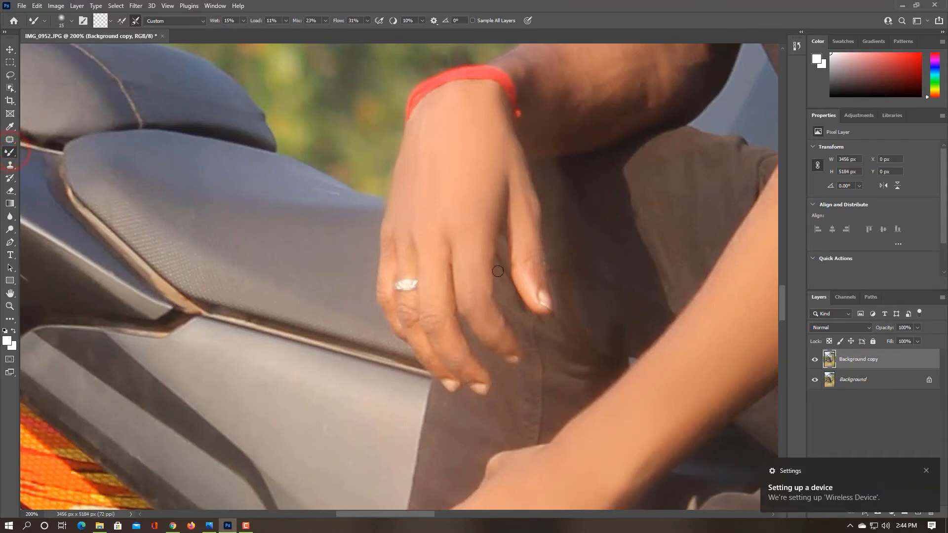
Step: Touch up the index finger, thumb base, wrist, knuckles and ringed finger of the hanging hand
mouse_move(472, 218)
mouse_down()
mouse_move(476, 246)
mouse_move(483, 241)
mouse_move(473, 300)
mouse_move(464, 265)
mouse_move(475, 326)
mouse_move(471, 302)
mouse_move(507, 346)
mouse_up()
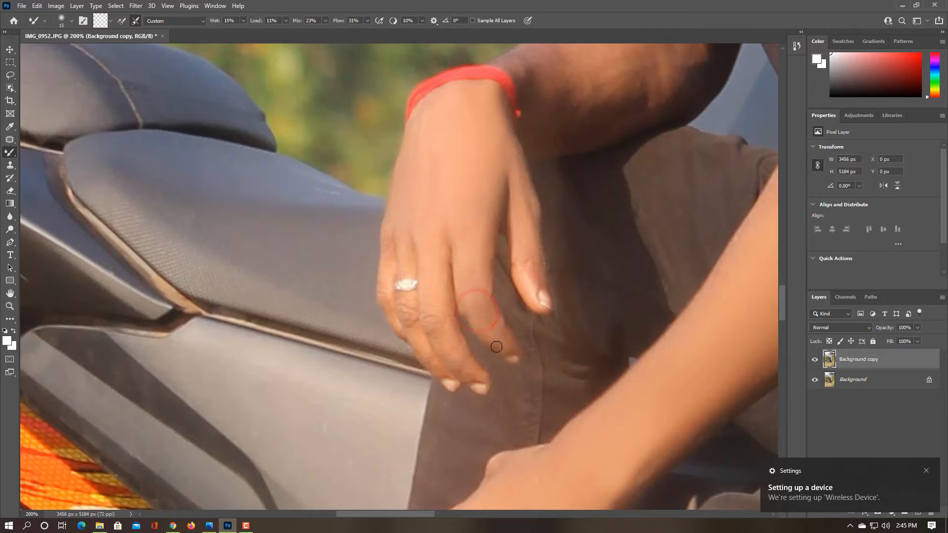
drag(521, 177, 533, 211)
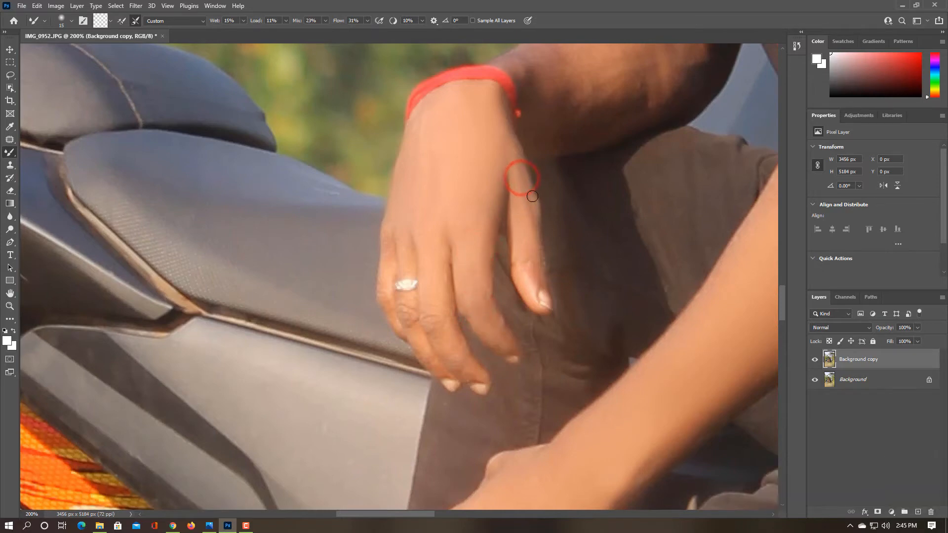
drag(490, 98, 496, 133)
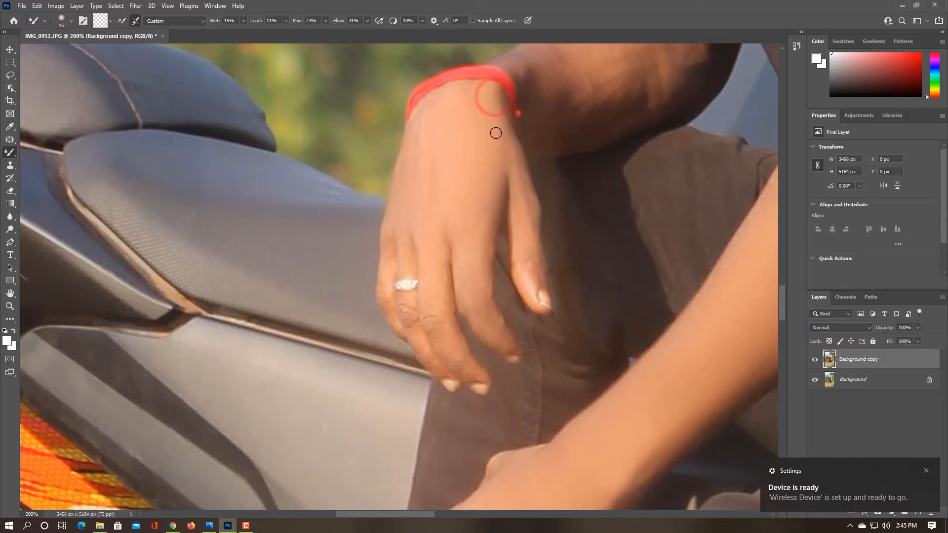
drag(416, 225, 433, 247)
click(403, 239)
click(406, 295)
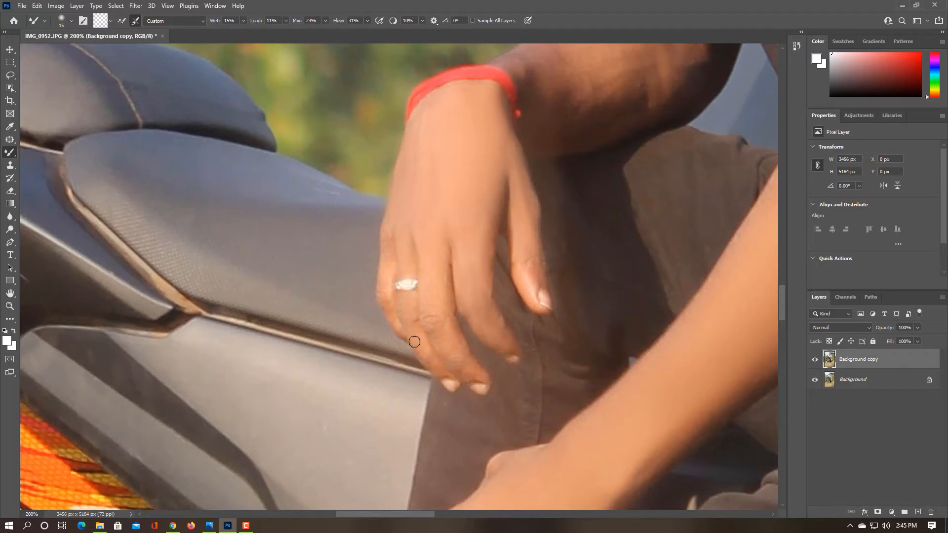
click(388, 233)
Step: Enlarge the brush to 40 and smooth the shaded far forearm between the red wristband and the elbow
drag(542, 138, 397, 376)
key(])
key(])
key(])
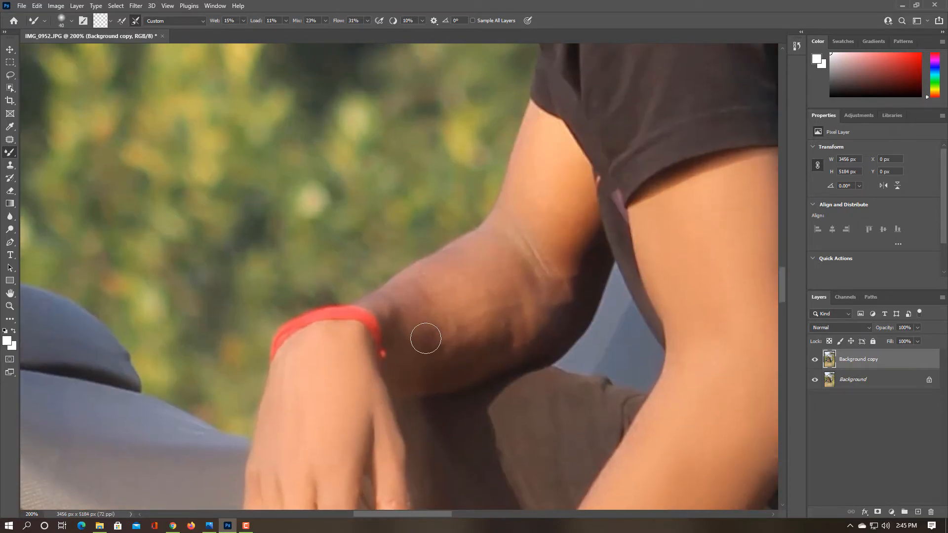
mouse_move(426, 338)
mouse_down()
mouse_move(506, 322)
mouse_move(474, 330)
mouse_move(483, 357)
mouse_move(429, 379)
mouse_up()
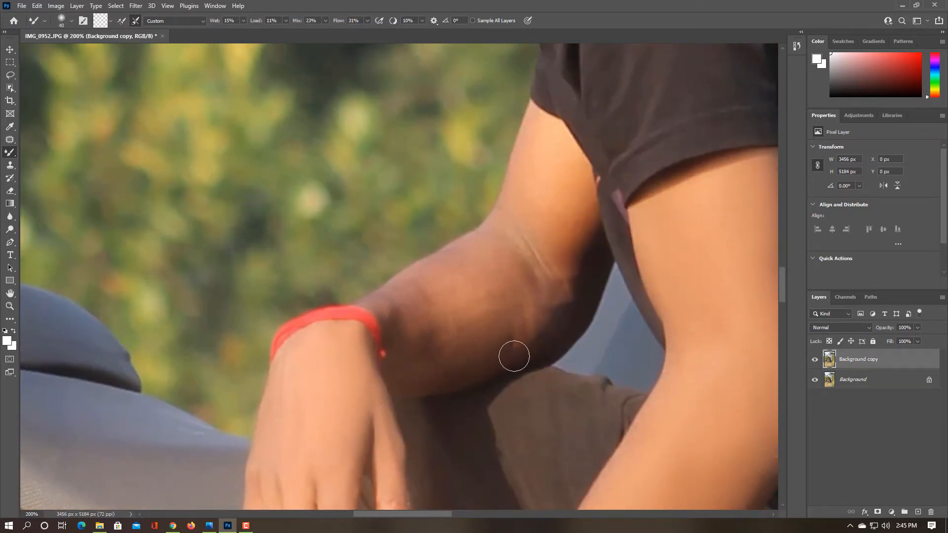
drag(546, 327, 552, 307)
mouse_move(398, 350)
mouse_down()
mouse_move(438, 340)
mouse_move(389, 342)
mouse_move(428, 321)
mouse_move(422, 361)
mouse_move(451, 343)
mouse_up()
Step: Smooth the far upper arm below the sleeve, blend the inner elbow crease and even out the forearm's upper edge
mouse_move(561, 166)
mouse_down()
mouse_move(555, 245)
mouse_move(569, 171)
mouse_move(561, 239)
mouse_up()
mouse_move(558, 148)
mouse_down()
mouse_move(550, 169)
mouse_move(535, 138)
mouse_up()
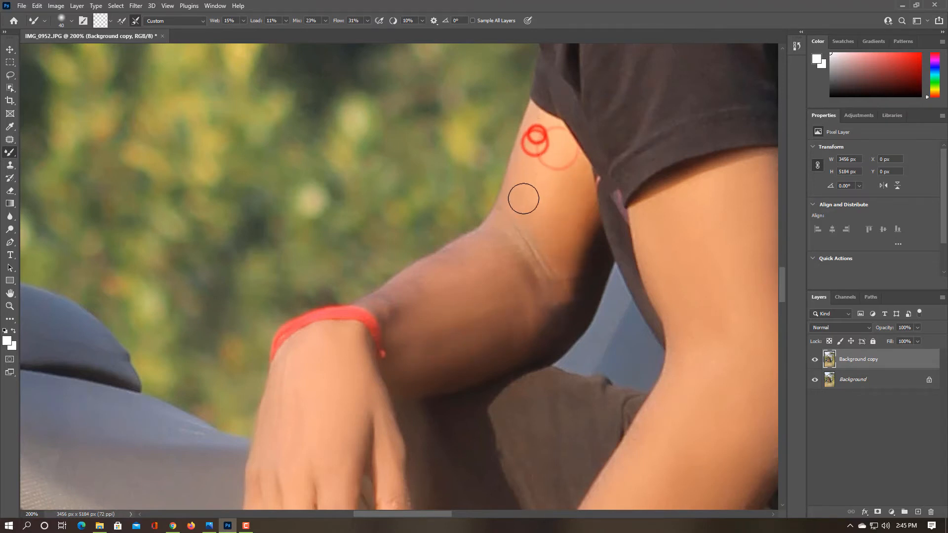
click(510, 222)
drag(527, 286, 518, 268)
drag(487, 237, 374, 307)
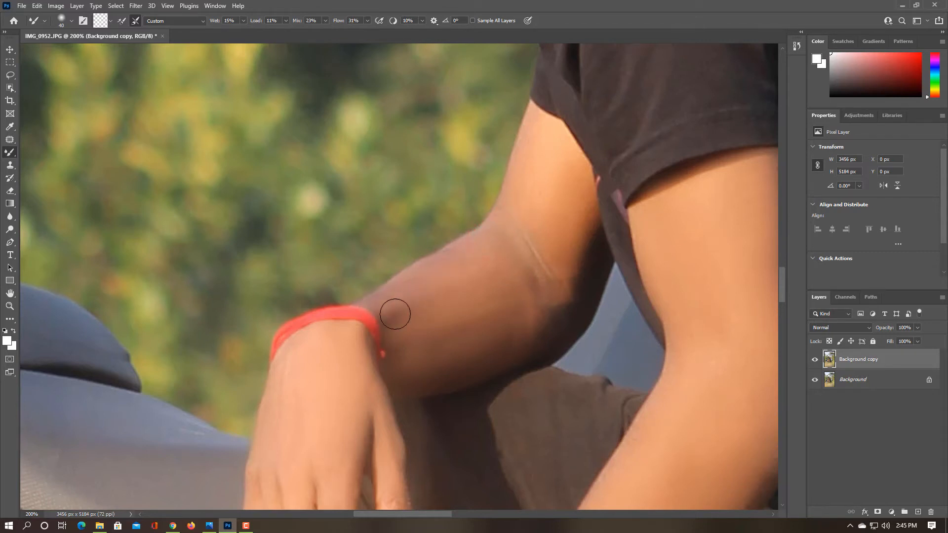
mouse_move(434, 273)
mouse_down()
mouse_move(530, 261)
mouse_move(532, 290)
mouse_up()
mouse_move(436, 326)
mouse_down()
mouse_move(487, 314)
mouse_move(504, 265)
mouse_up()
click(475, 275)
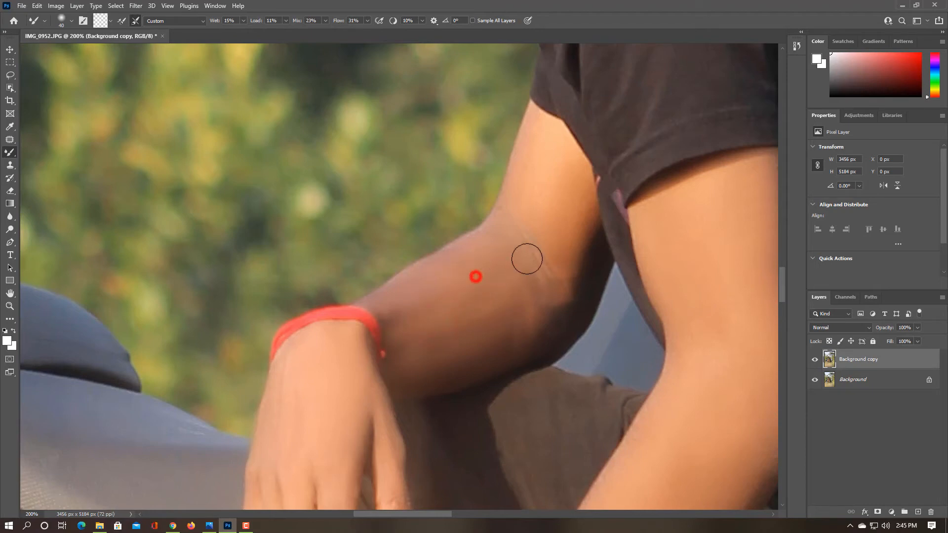
click(537, 192)
Step: Merge the retouched layer with the background and duplicate the merged Background layer
key(ctrl+minus)
key(ctrl+minus)
key(ctrl+minus)
key(ctrl+minus)
key(ctrl+minus)
key(ctrl+minus)
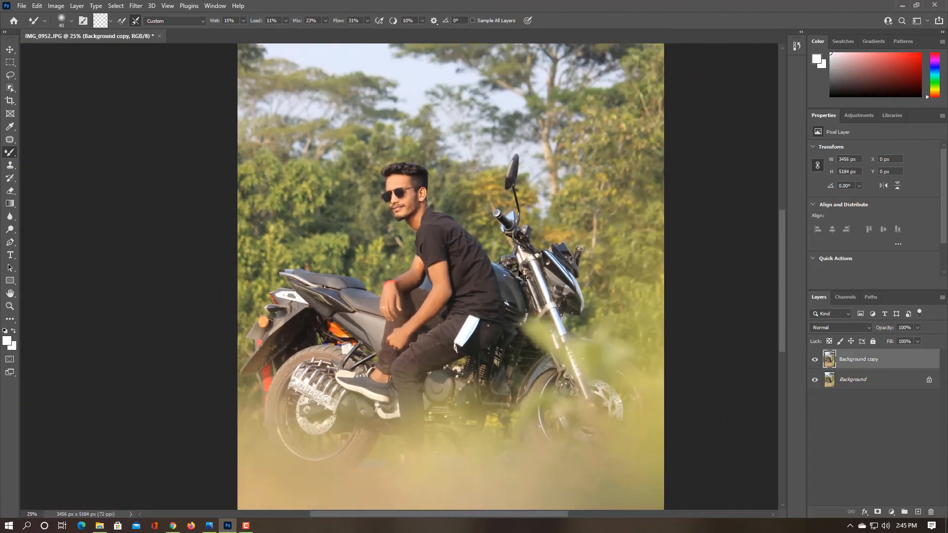
right_click(875, 365)
click(767, 399)
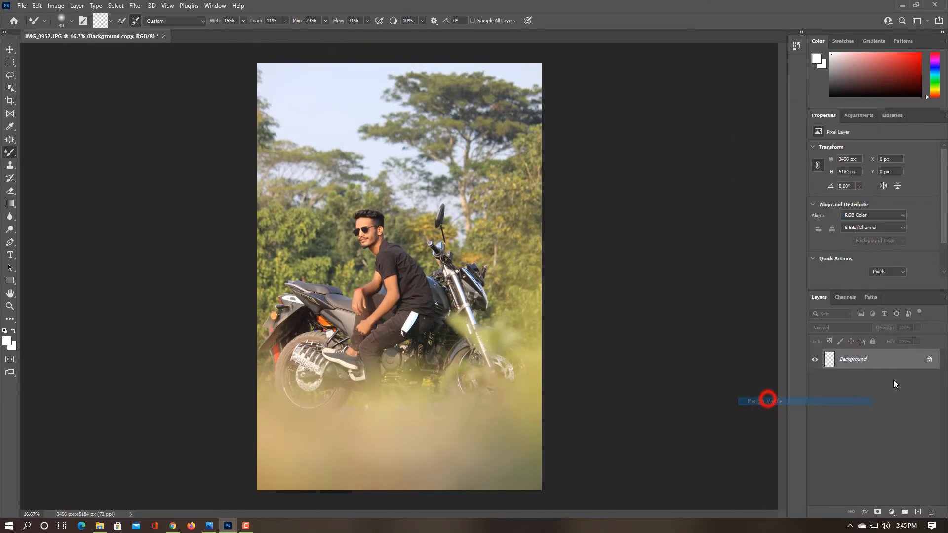
drag(918, 366, 918, 511)
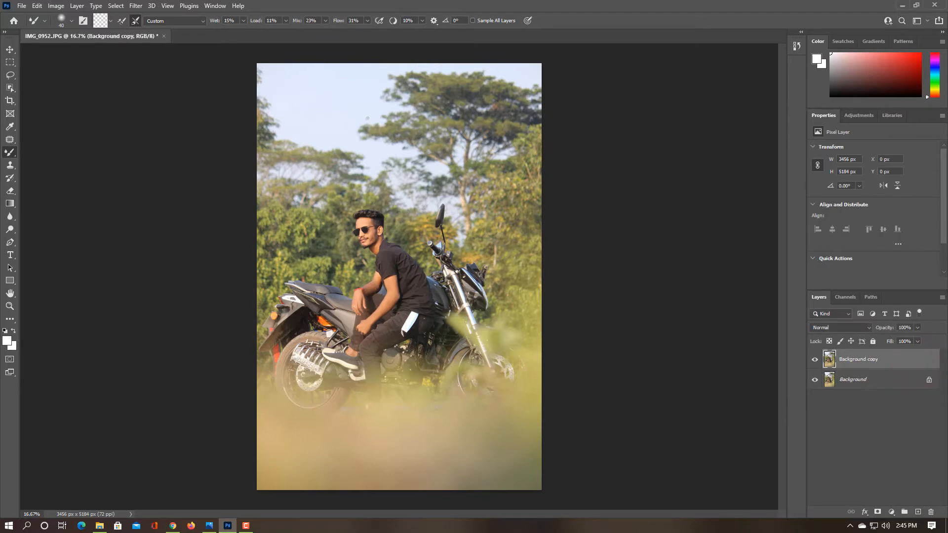
Step: Open the Camera Raw Filter and set Contrast +11, Highlights +13, Shadows +11, Whites +10 and Blacks -31
click(141, 6)
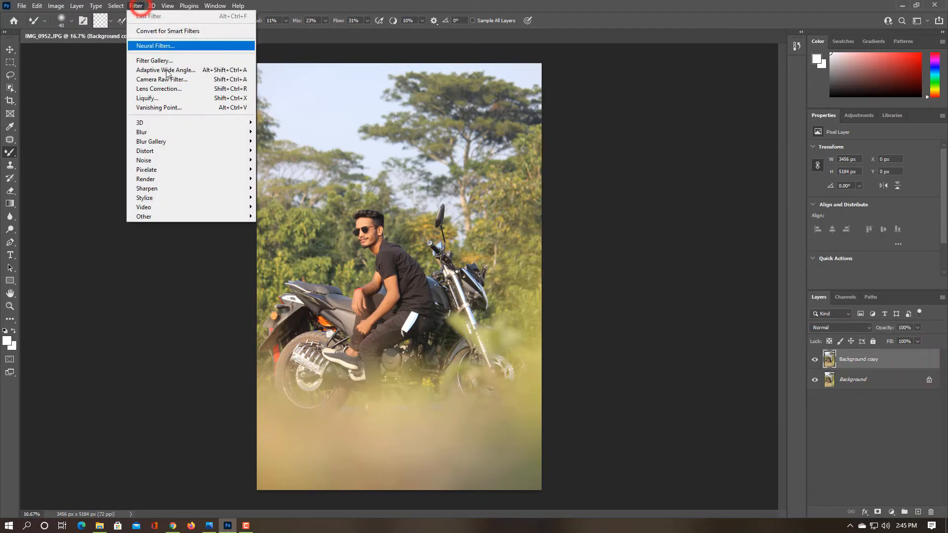
click(168, 82)
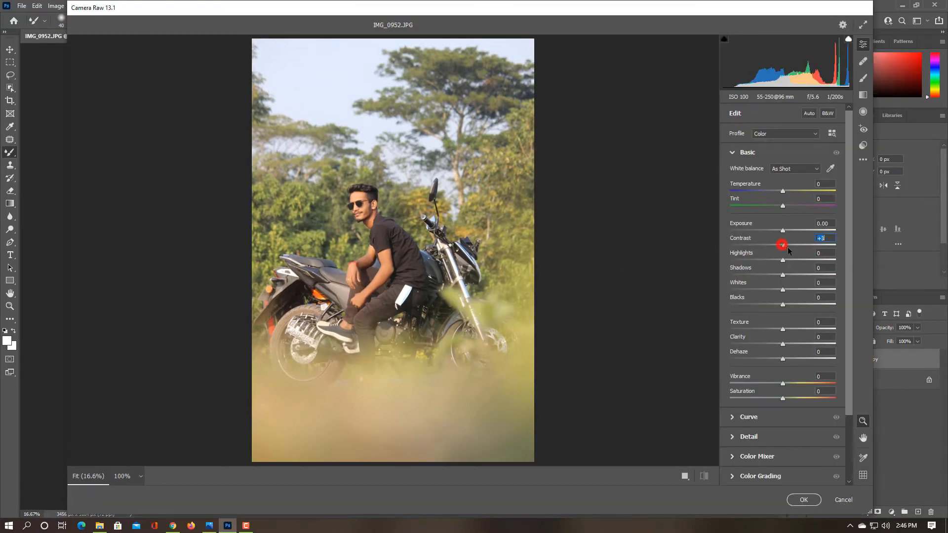
drag(787, 248, 787, 249)
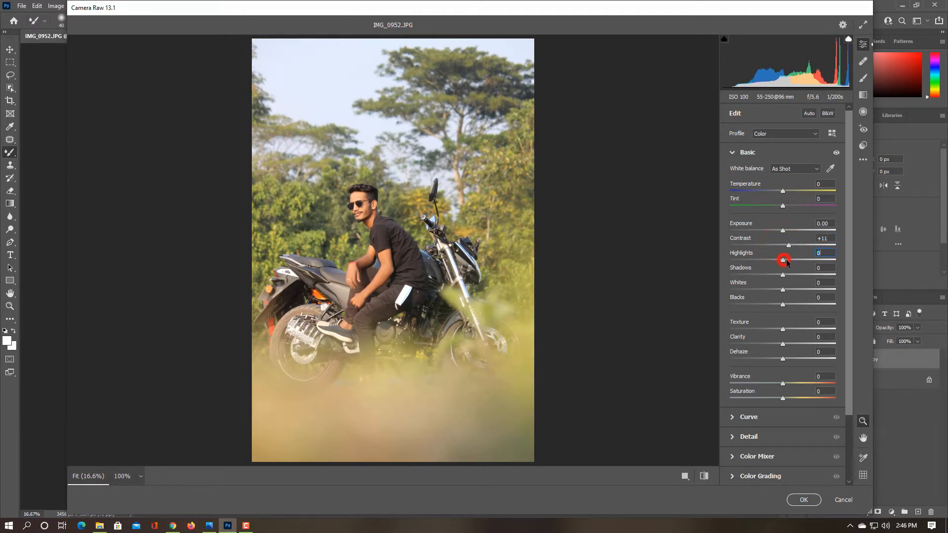
drag(785, 260, 765, 296)
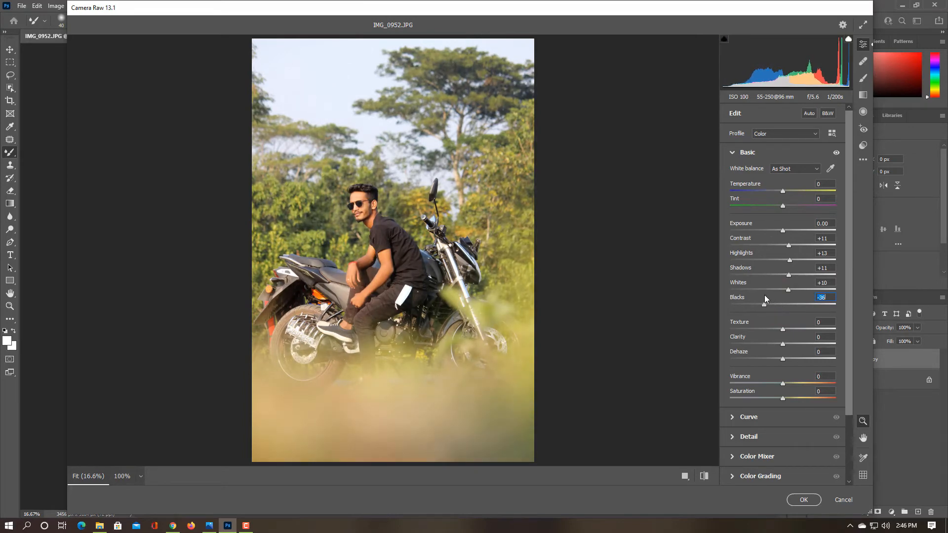
Step: Set Texture to +7, Clarity to +6 and Vibrance to +14
click(786, 330)
drag(783, 346, 787, 347)
drag(783, 386, 795, 398)
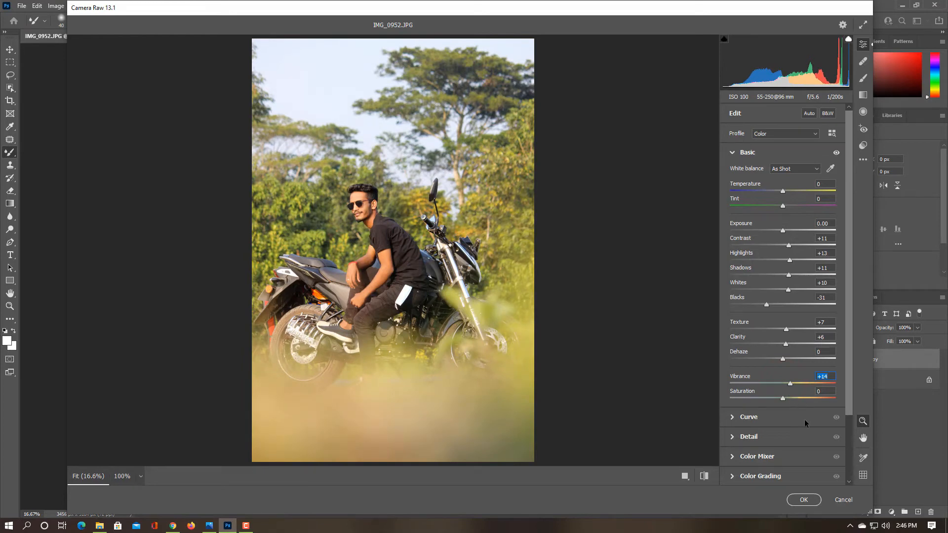
Step: Raise the sharpening and noise reduction amounts slightly in the Detail settings
scroll(848, 391, down, 4)
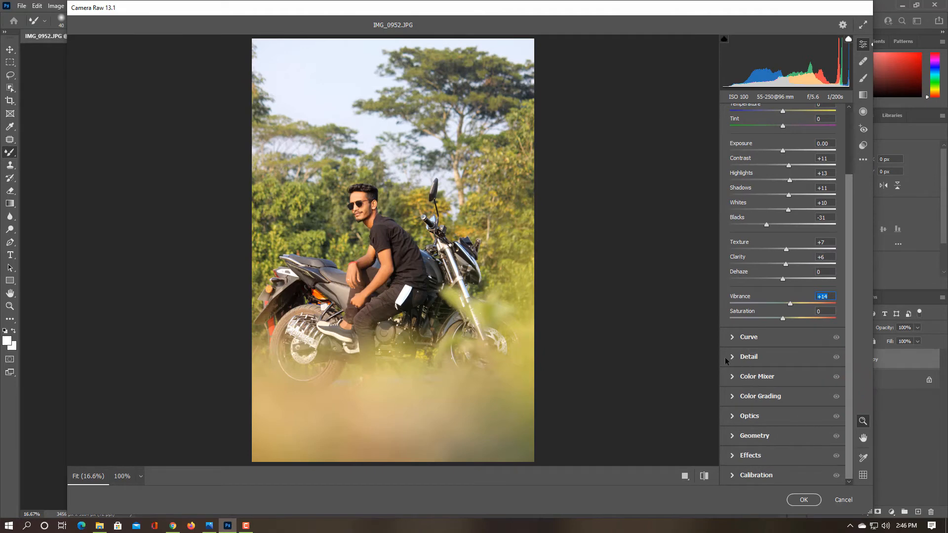
click(731, 358)
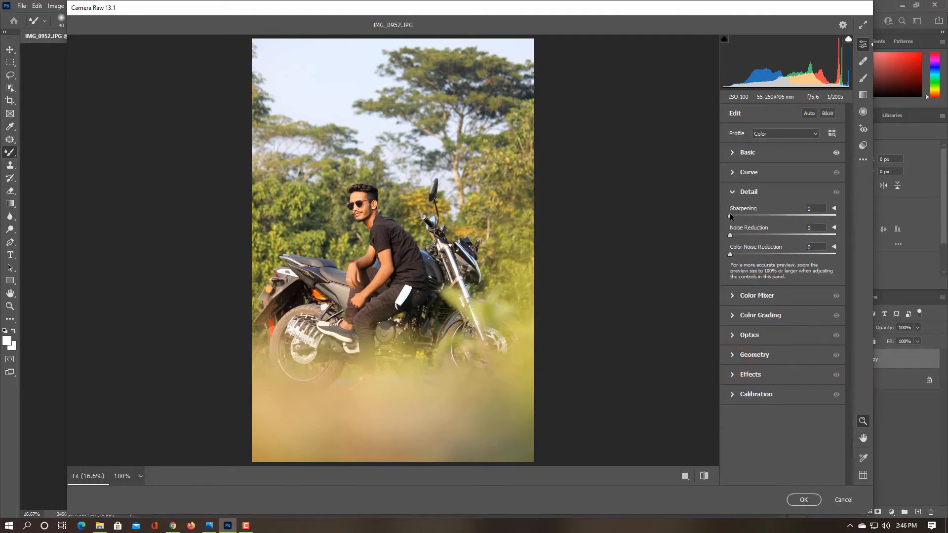
drag(731, 215, 744, 257)
Step: Set the Color Mixer hues to Reds +6, Oranges -5, Yellows +66 and Greens +39
click(733, 297)
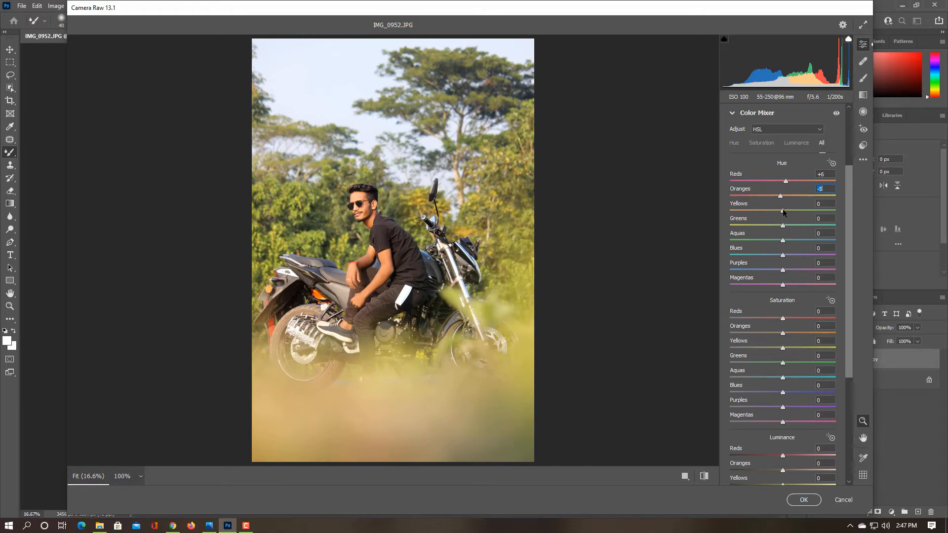
drag(784, 213, 820, 219)
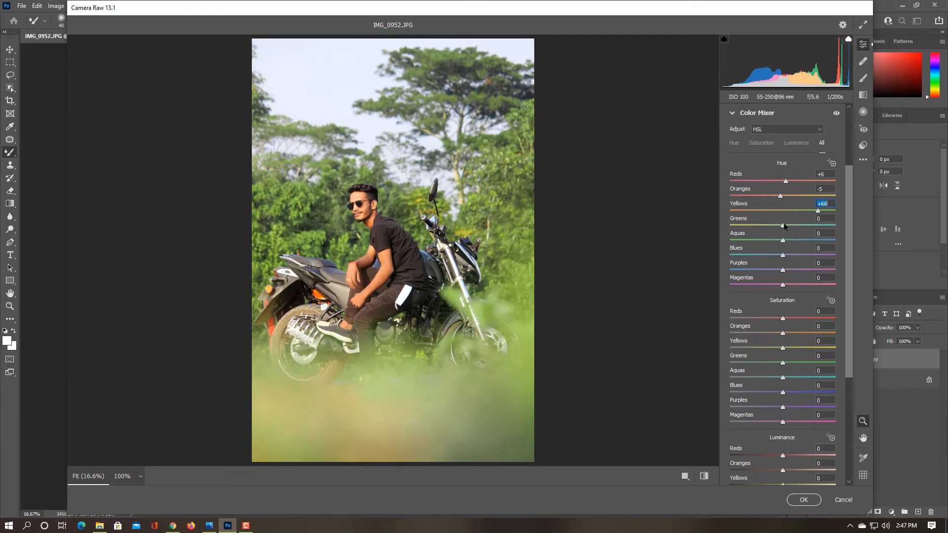
mouse_move(783, 225)
mouse_down()
mouse_move(772, 228)
mouse_move(811, 232)
mouse_move(798, 229)
mouse_up()
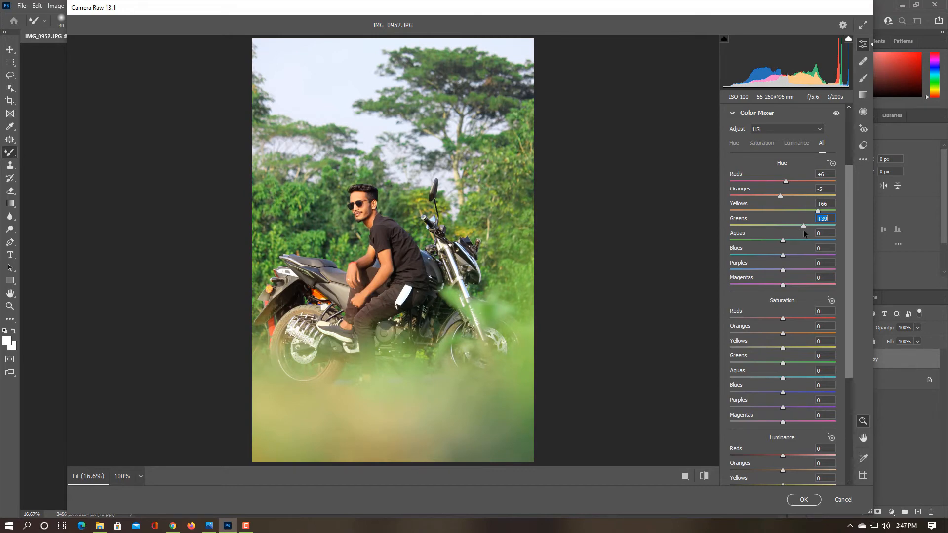
Step: Set the Color Mixer hues to Aquas +28, Blues -100, Purples +2 and Magentas +10
drag(783, 239, 825, 240)
drag(791, 245, 712, 258)
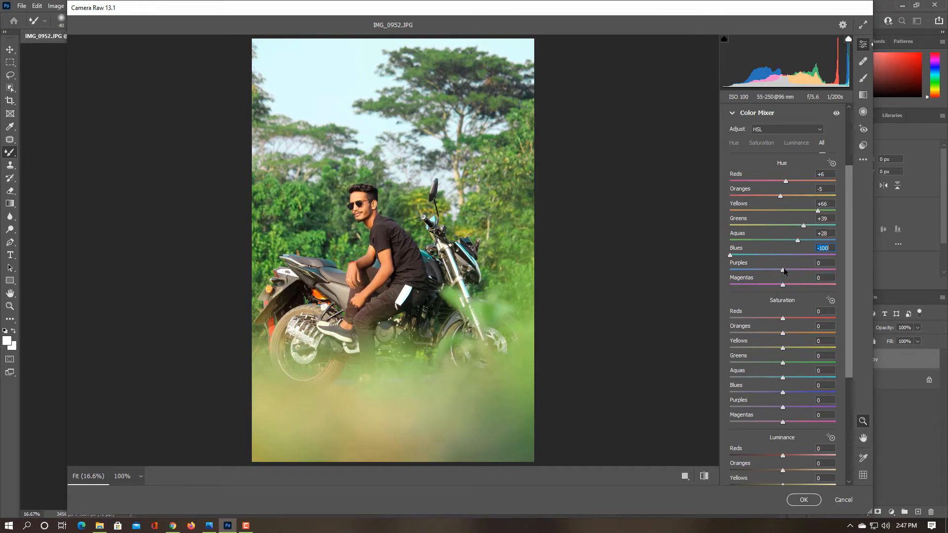
mouse_move(783, 270)
mouse_down()
mouse_move(772, 268)
mouse_move(796, 285)
mouse_move(789, 287)
mouse_up()
Step: Set Color Mixer saturation to Reds -16, Oranges -18, Yellows +14, Greens +16, Aquas +93, Blues +32, Purples -14 and Magentas -26
drag(782, 319, 772, 330)
mouse_move(783, 347)
mouse_down()
mouse_move(801, 348)
mouse_move(784, 348)
mouse_move(794, 347)
mouse_move(793, 363)
mouse_up()
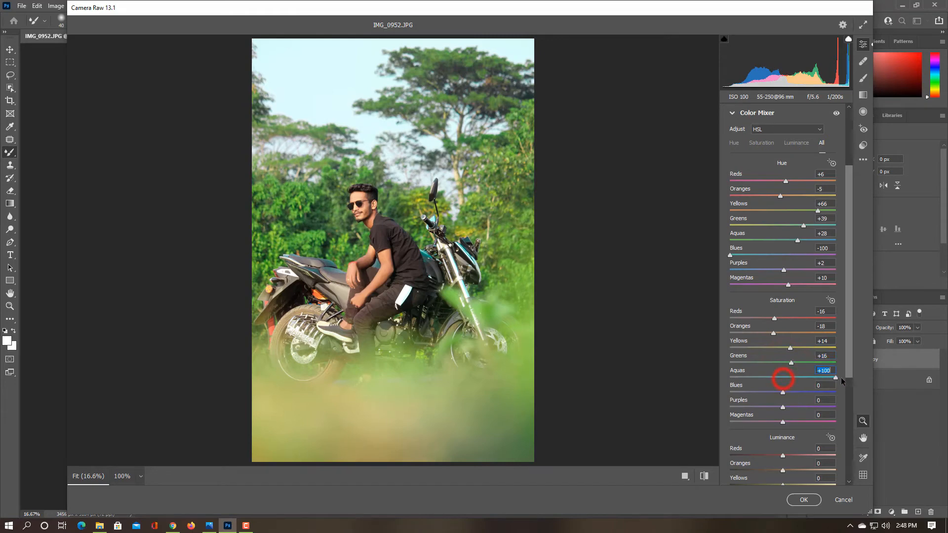
drag(840, 377, 801, 391)
drag(786, 409, 770, 422)
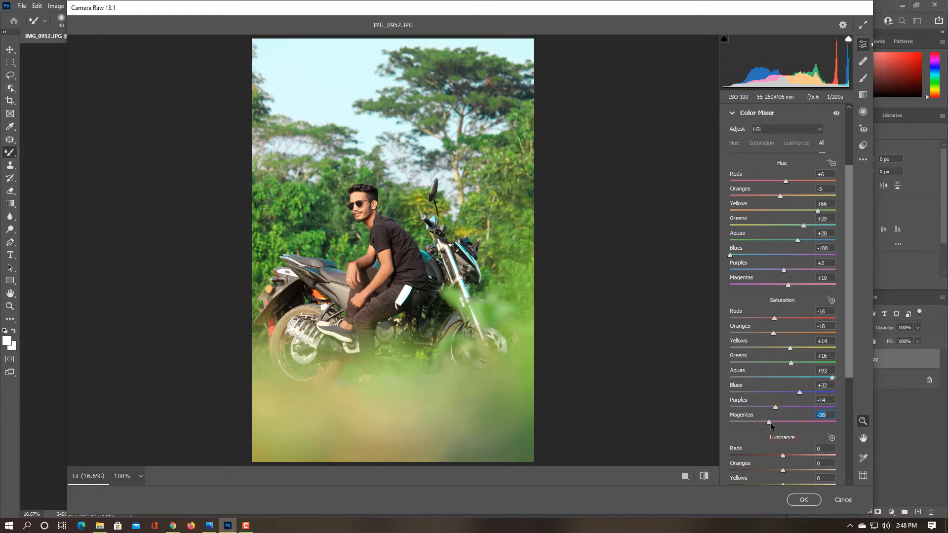
Step: Set the Oranges luminance to +9 in the Color Mixer
click(852, 370)
drag(849, 389, 845, 479)
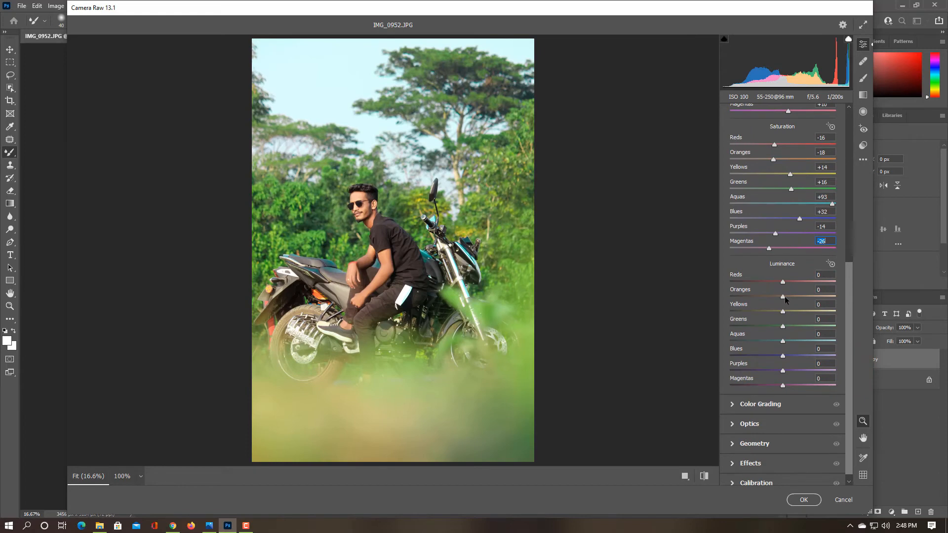
mouse_move(783, 296)
mouse_down()
mouse_move(796, 302)
mouse_move(787, 302)
mouse_up()
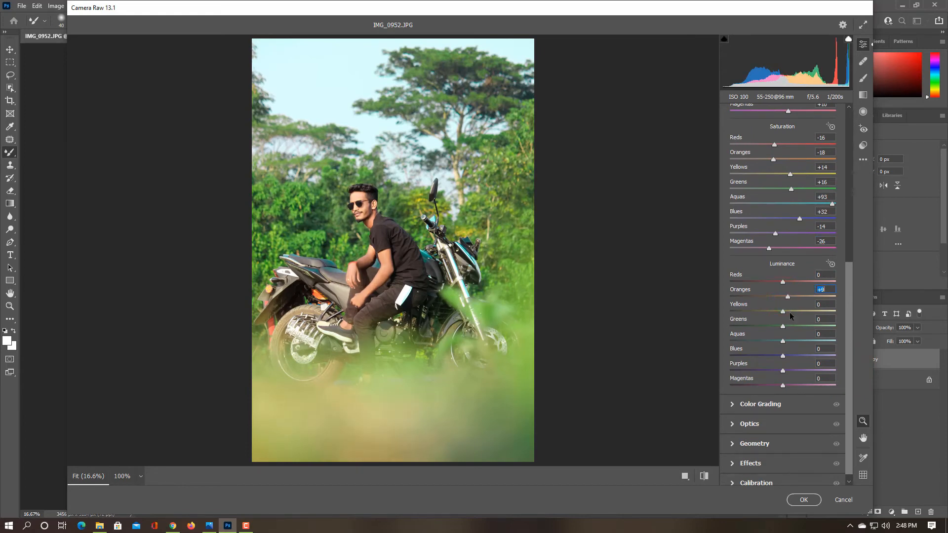
Step: Color grade the highlights to hue 229, saturation 23, the shadows to hue 230, saturation 35, and tint the midtones blue
click(733, 404)
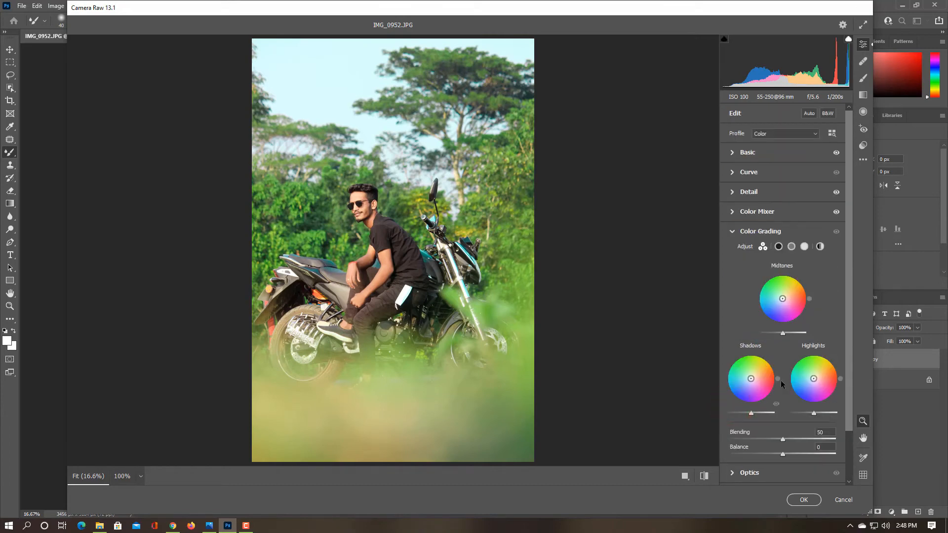
mouse_move(813, 379)
mouse_down()
mouse_move(797, 383)
mouse_move(810, 382)
mouse_up()
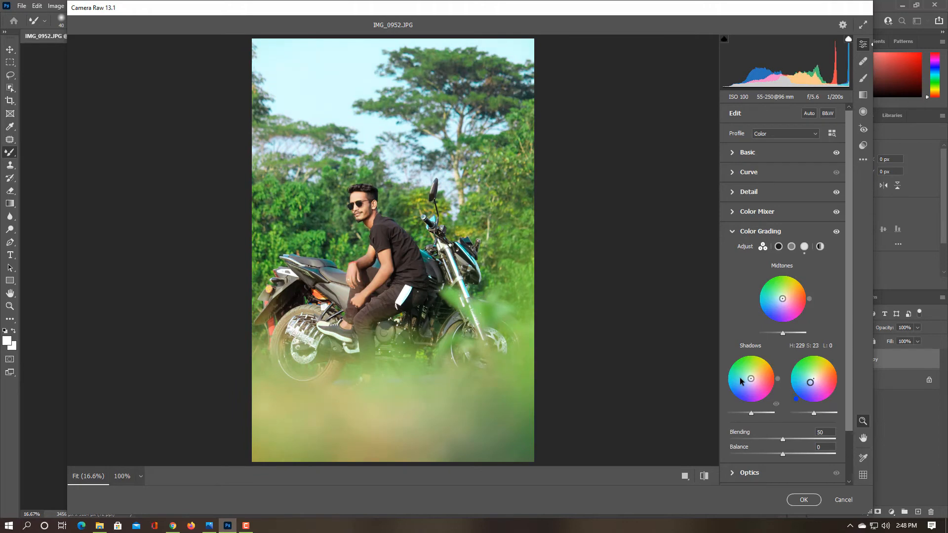
drag(751, 379, 746, 388)
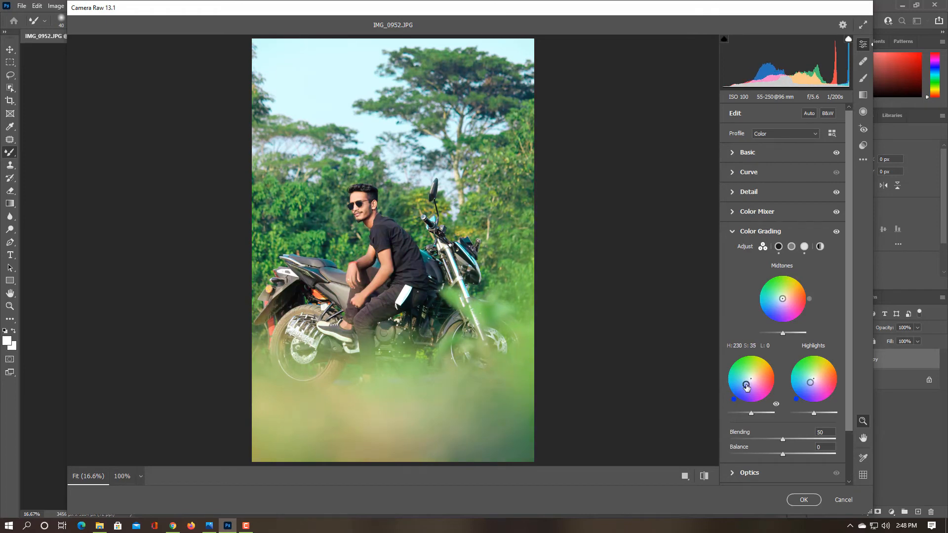
click(836, 232)
drag(782, 299, 775, 303)
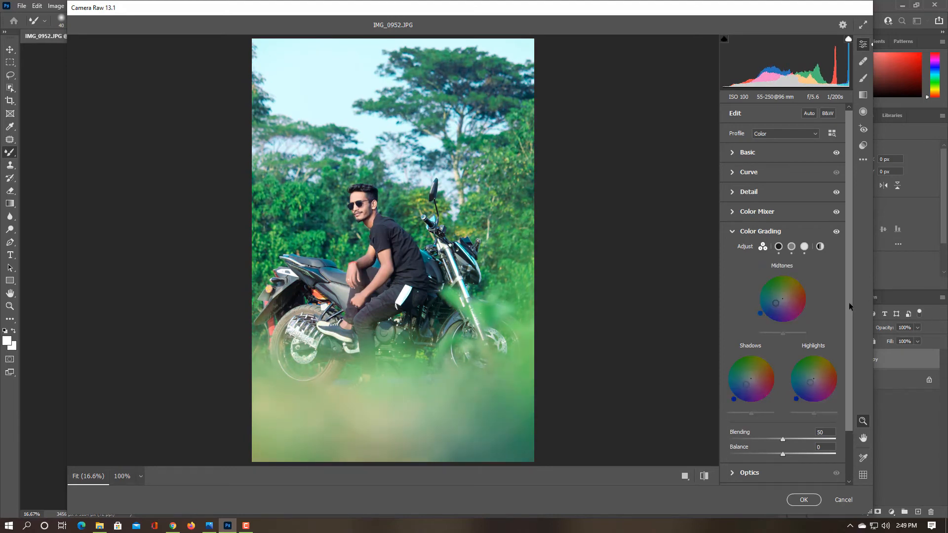
Step: Set the Optics vignette to -100 and apply the Camera Raw Filter
drag(848, 302, 840, 379)
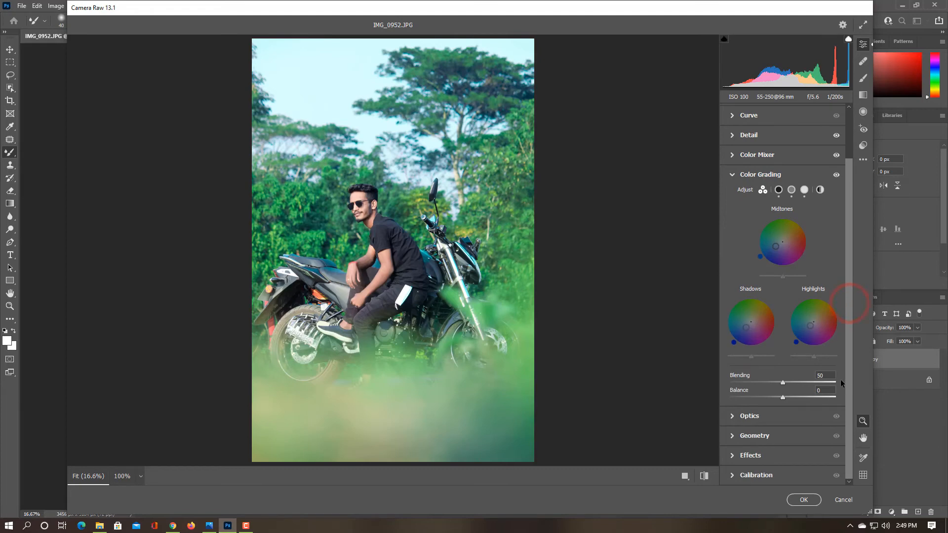
click(731, 416)
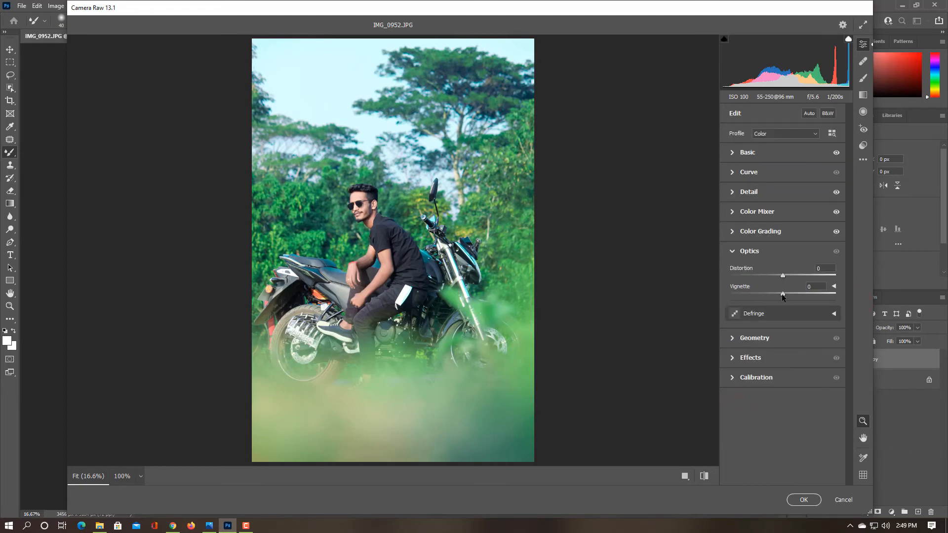
drag(782, 294, 723, 299)
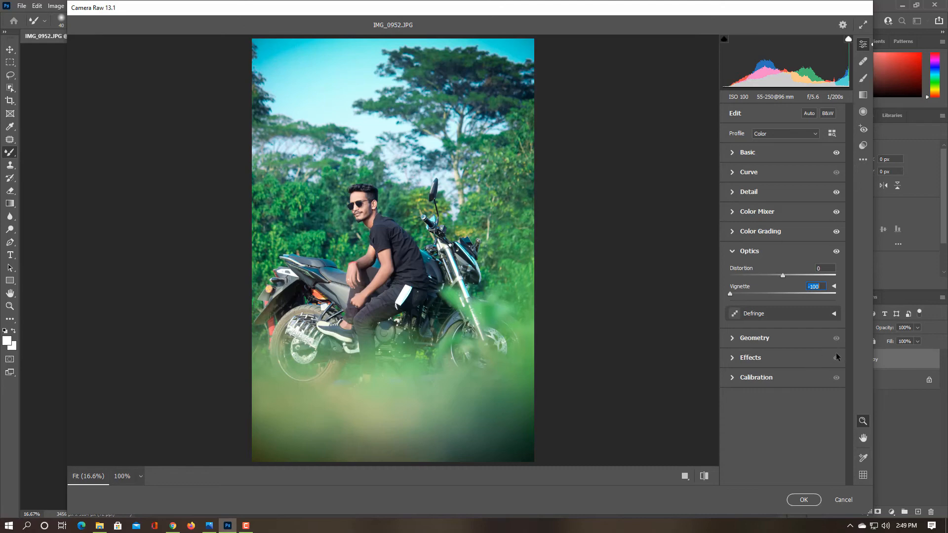
click(733, 338)
click(803, 500)
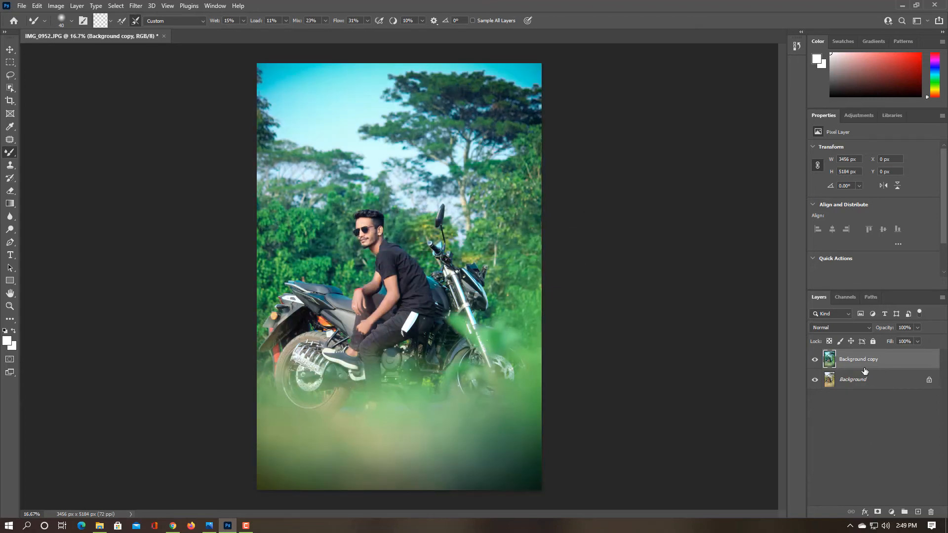
Step: Merge the visible layers and duplicate the merged Background layer
click(850, 341)
click(859, 361)
right_click(859, 360)
click(746, 399)
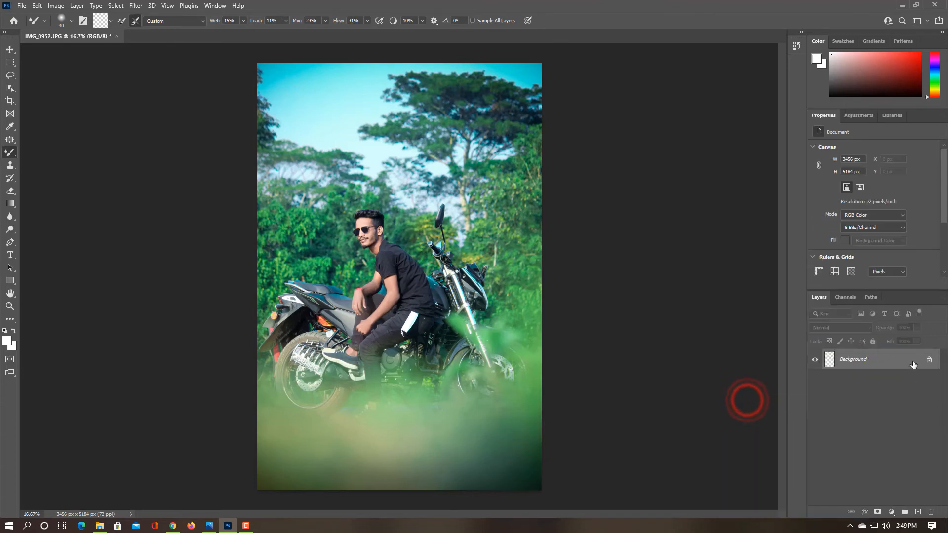
drag(913, 364, 918, 512)
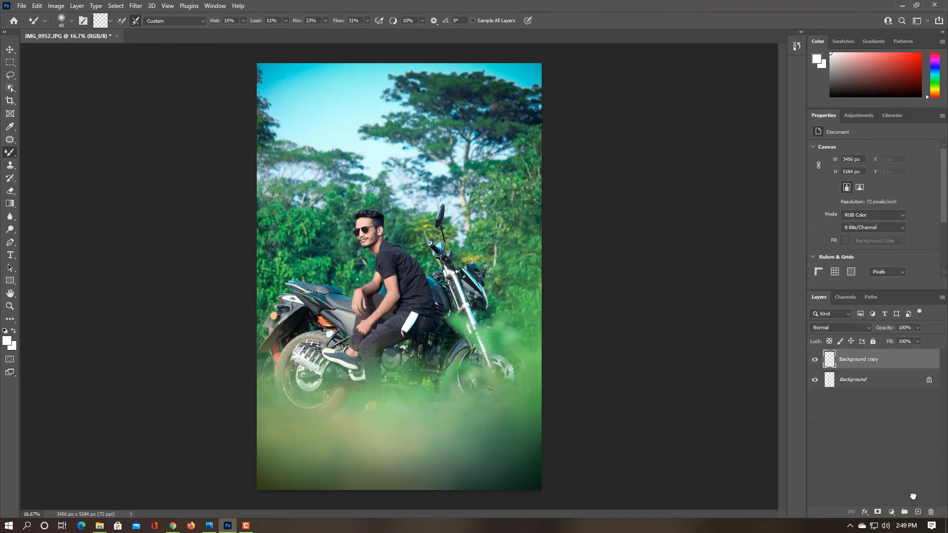
Step: Open the Camera Raw Filter on the Background copy and set the Greens hue to +36 in the Color Mixer
click(137, 6)
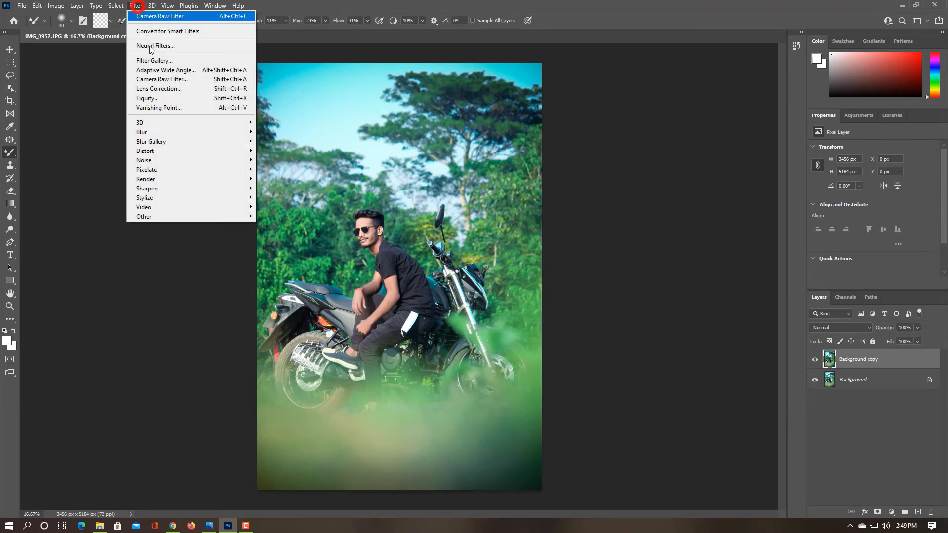
click(152, 80)
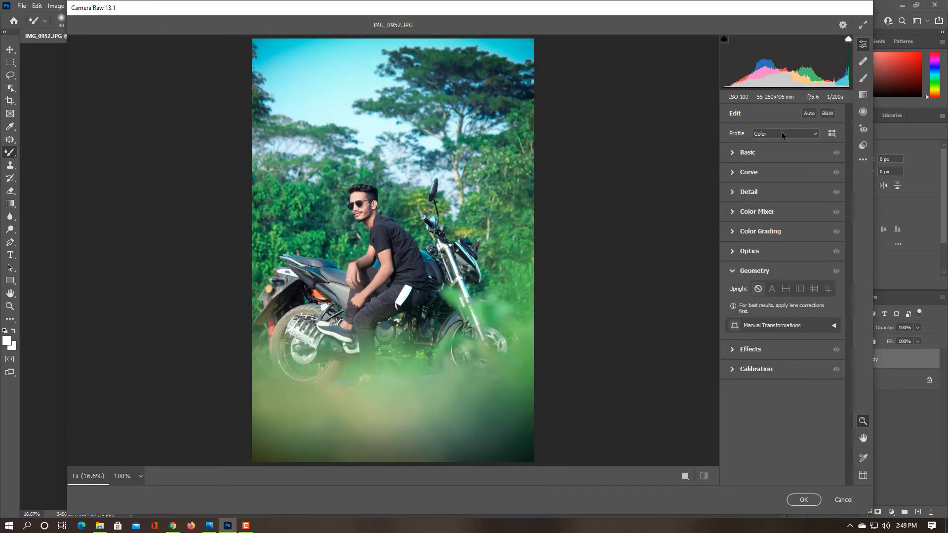
click(731, 212)
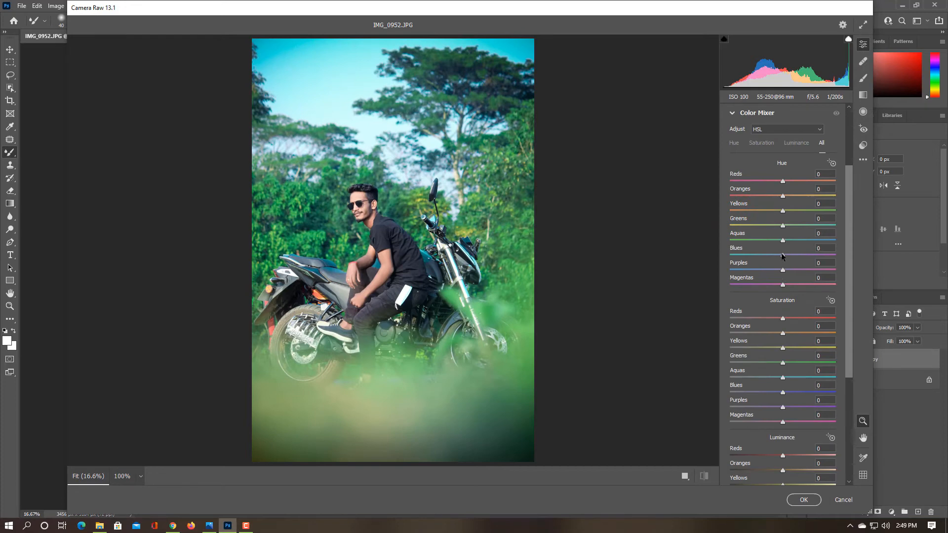
drag(784, 227, 802, 235)
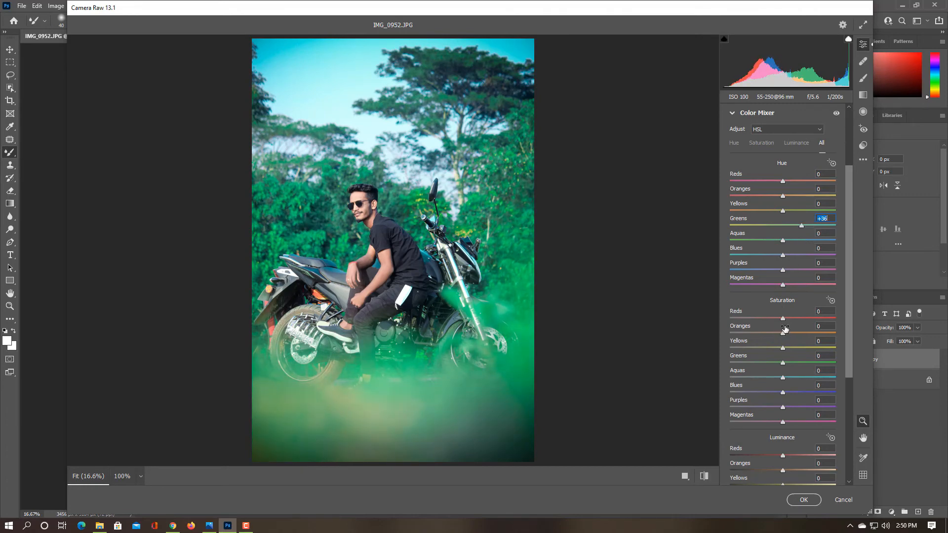
Step: Set the Color Mixer saturation to Oranges +4, Yellows +6, Greens +6 and Aquas +8
mouse_move(782, 334)
mouse_down()
mouse_move(770, 335)
mouse_move(785, 336)
mouse_up()
drag(783, 334, 785, 334)
mouse_move(782, 364)
mouse_down()
mouse_move(807, 370)
mouse_move(762, 372)
mouse_move(792, 373)
mouse_move(783, 368)
mouse_move(789, 378)
mouse_move(782, 349)
mouse_move(741, 353)
mouse_move(786, 361)
mouse_up()
click(782, 377)
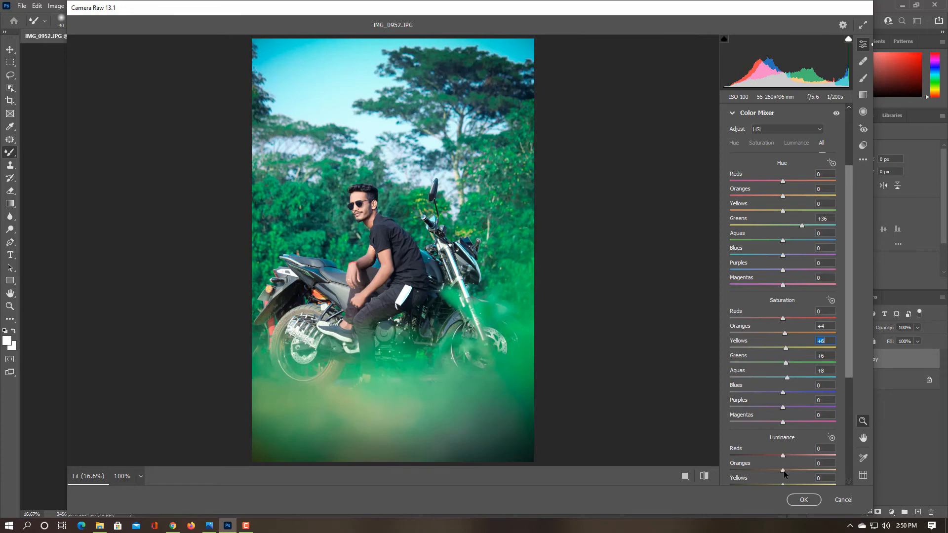
Step: Set the Oranges luminance to +7 and raise the saturation of Blues to +26 and Aquas to +27
drag(852, 375, 819, 462)
scroll(819, 462, down, 1)
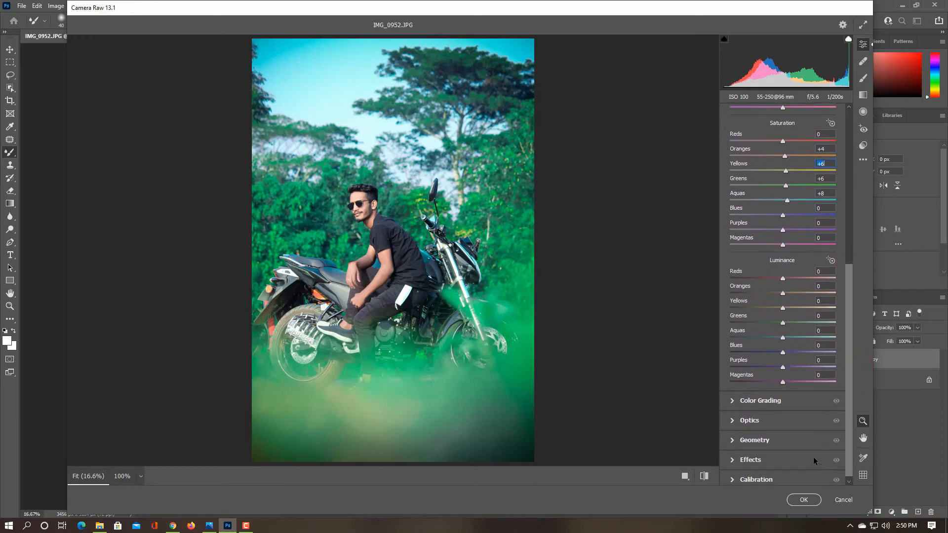
drag(781, 295, 785, 299)
mouse_move(781, 215)
mouse_down()
mouse_move(809, 223)
mouse_move(790, 221)
mouse_up()
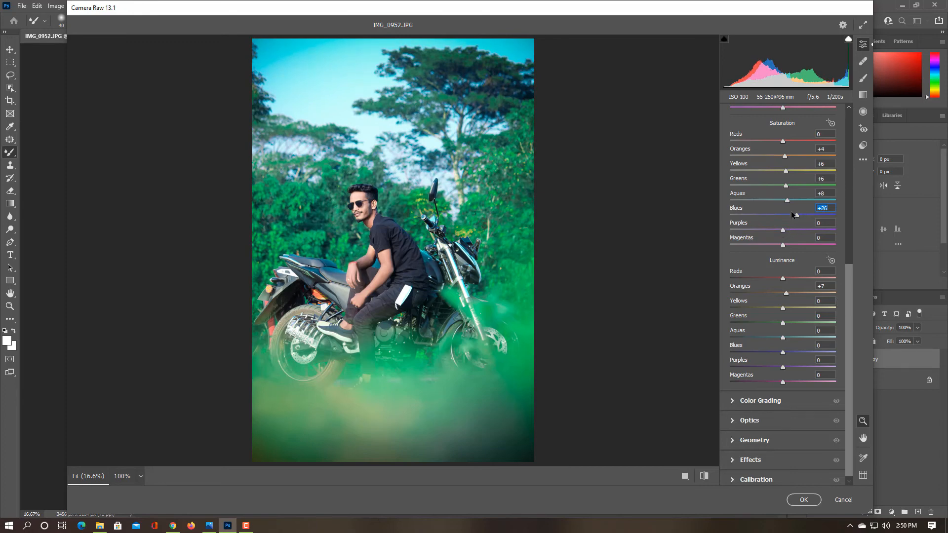
mouse_move(788, 201)
mouse_down()
mouse_move(809, 204)
mouse_move(797, 209)
mouse_up()
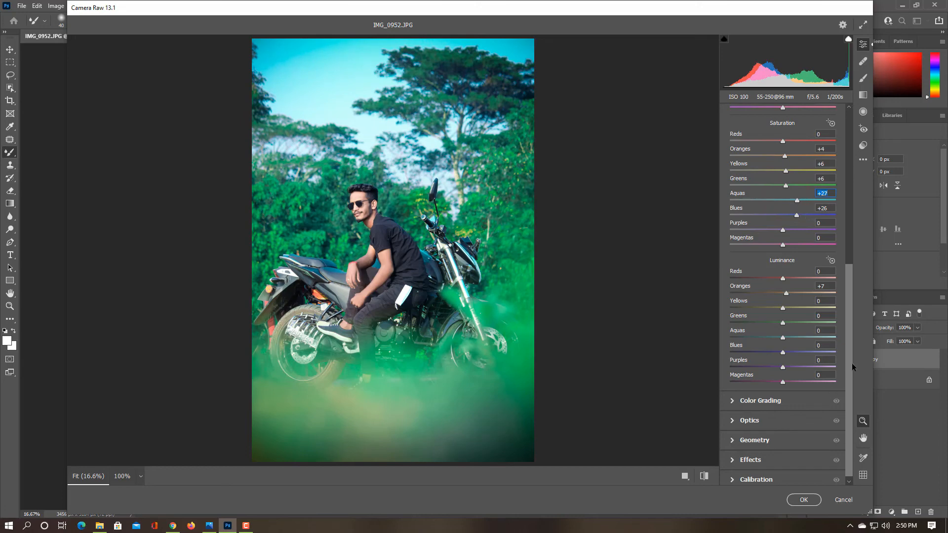
Step: Tint the midtones slightly toward blue in Color Grading
drag(849, 348, 848, 353)
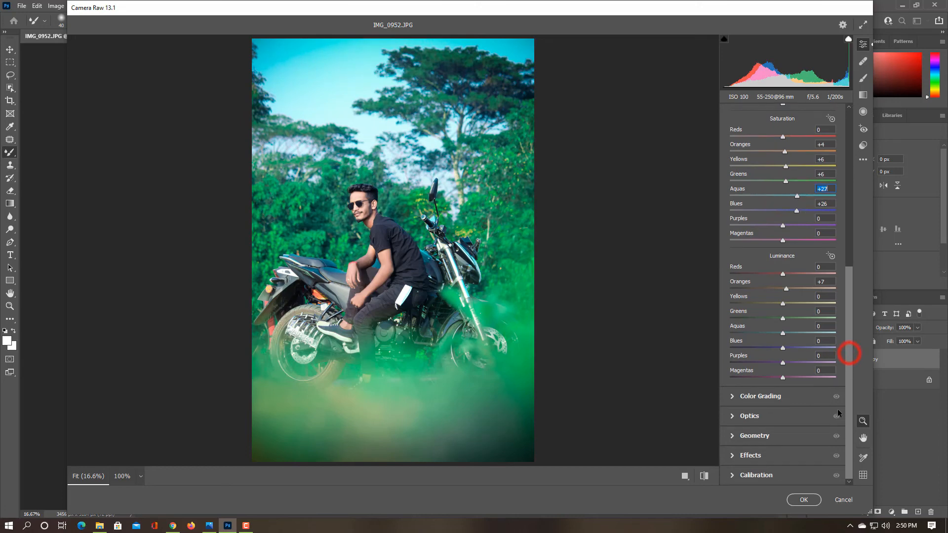
click(732, 397)
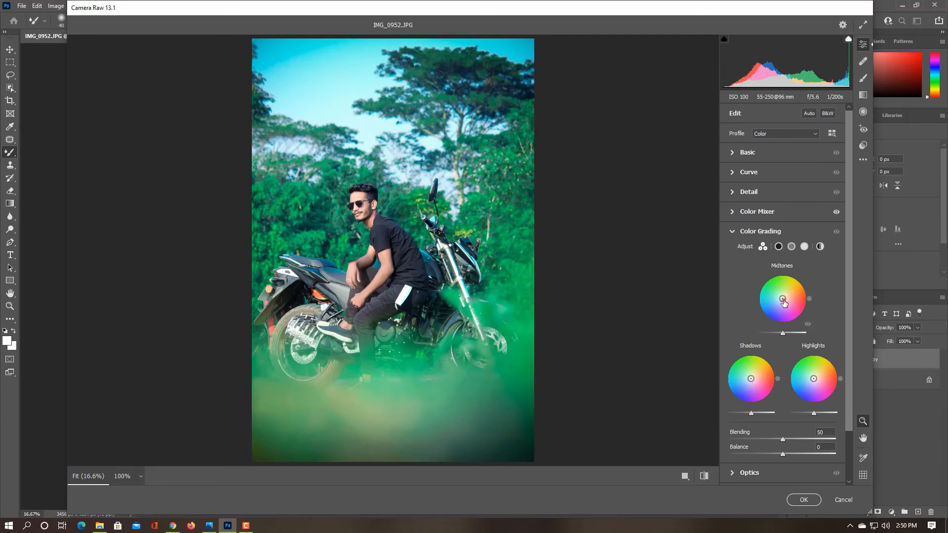
drag(783, 302, 780, 301)
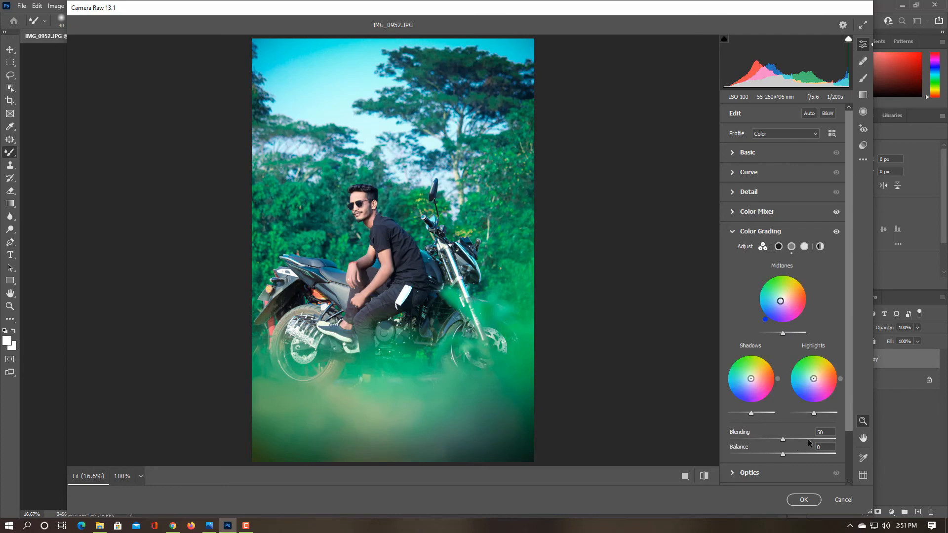
Step: Set the Effects vignetting to -18 and apply the Camera Raw Filter
drag(848, 379, 848, 435)
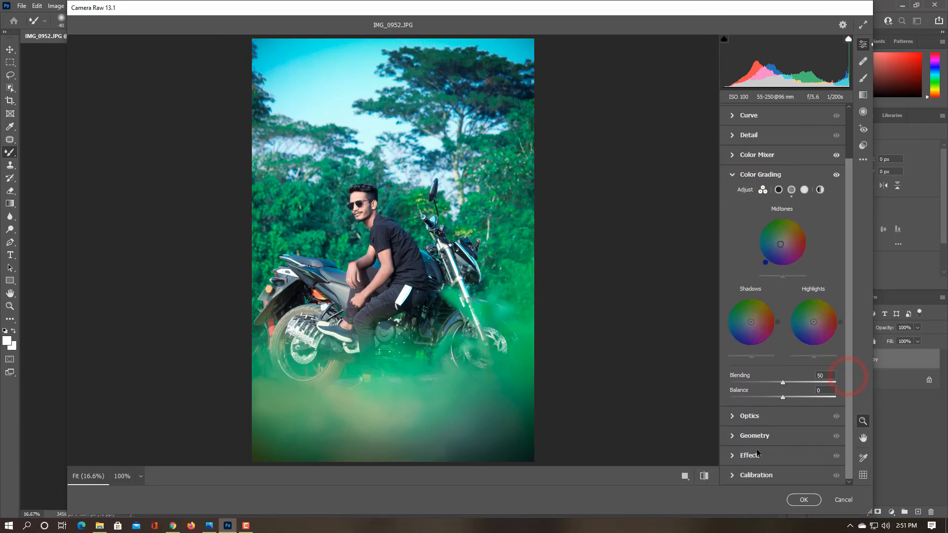
click(735, 455)
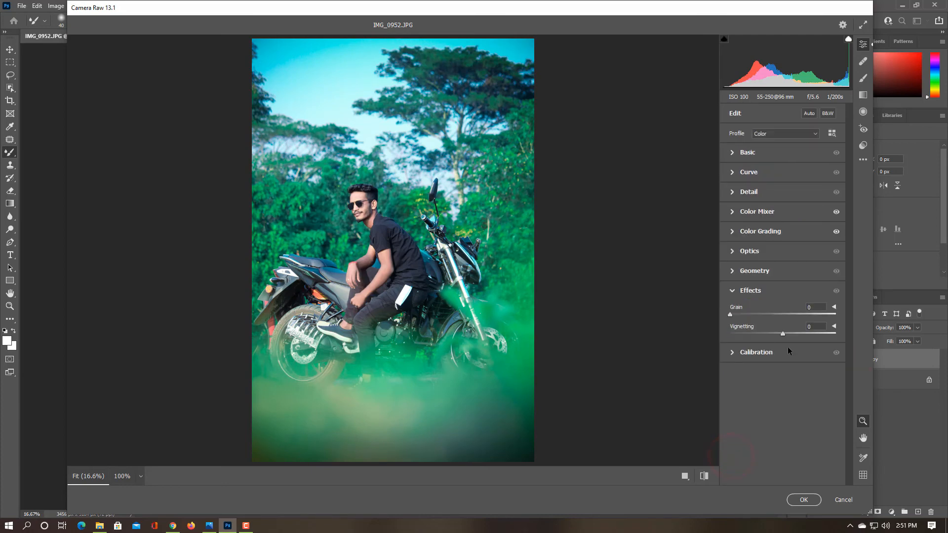
mouse_move(782, 336)
mouse_down()
mouse_move(761, 337)
mouse_move(780, 341)
mouse_move(772, 339)
mouse_up()
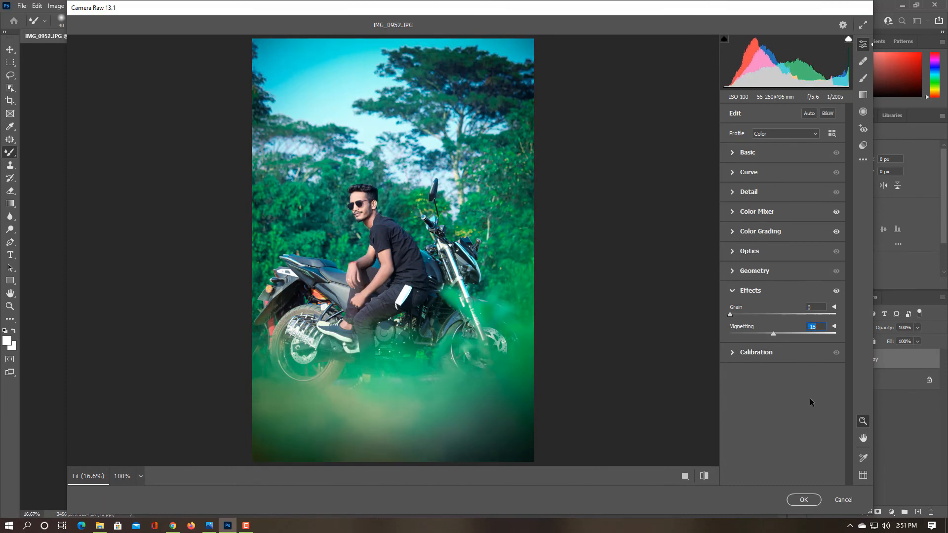
click(803, 499)
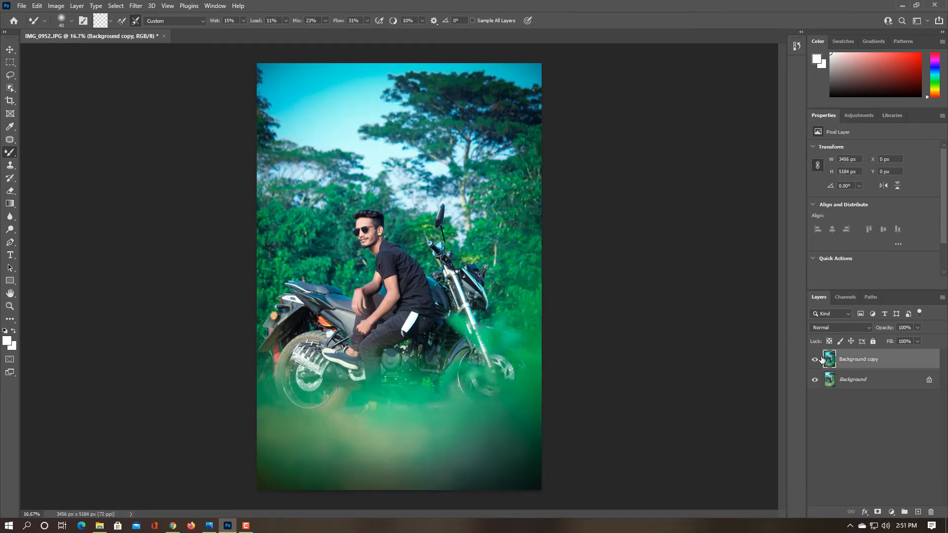
Step: Merge the graded copy with the layer below and duplicate the resulting Background layer
right_click(855, 363)
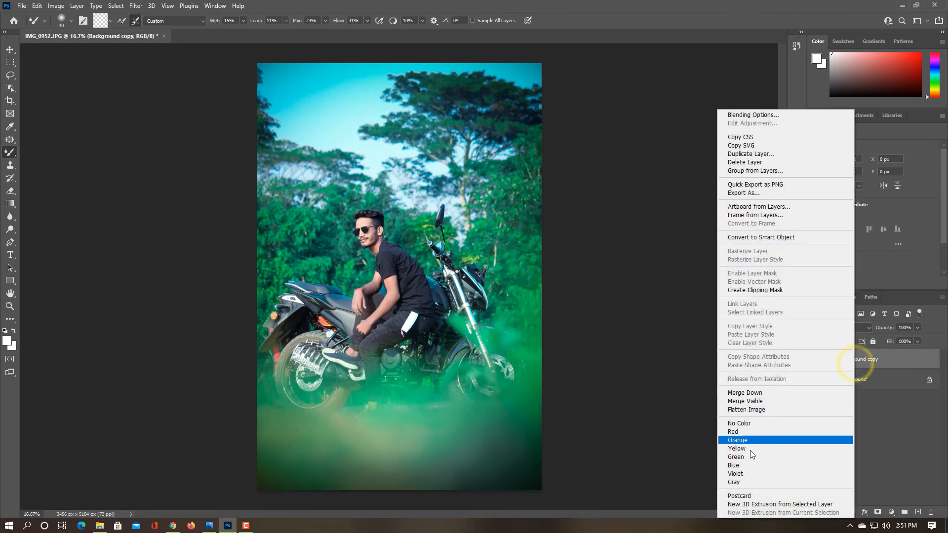
click(746, 402)
drag(914, 365, 917, 512)
click(892, 511)
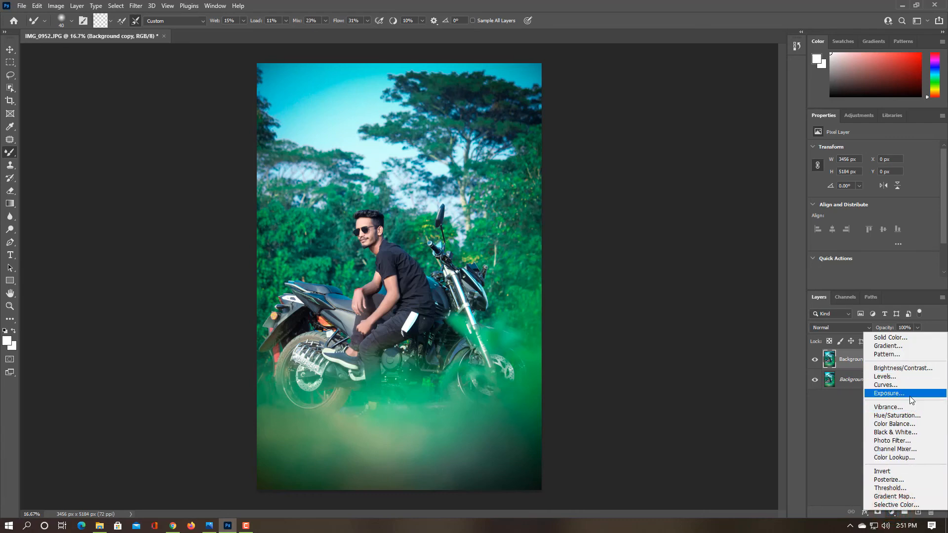
click(886, 346)
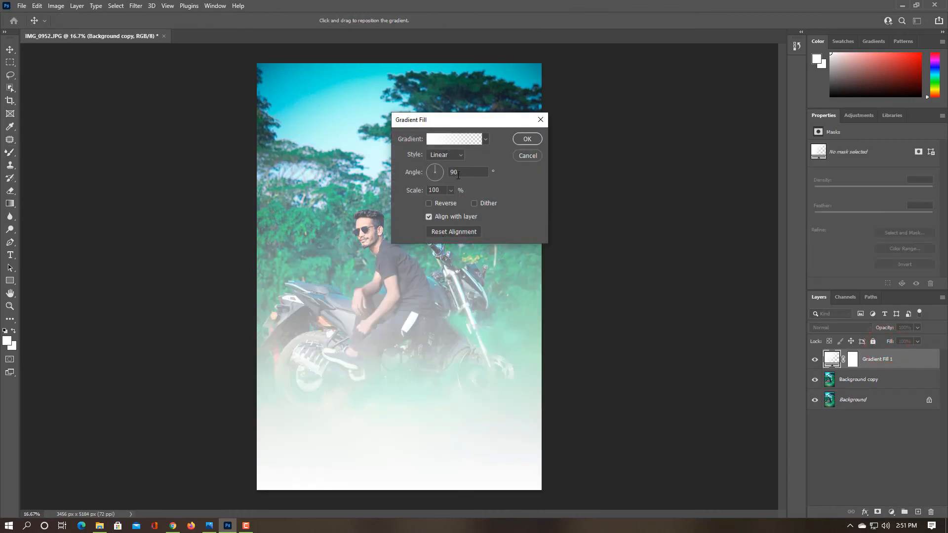
click(450, 140)
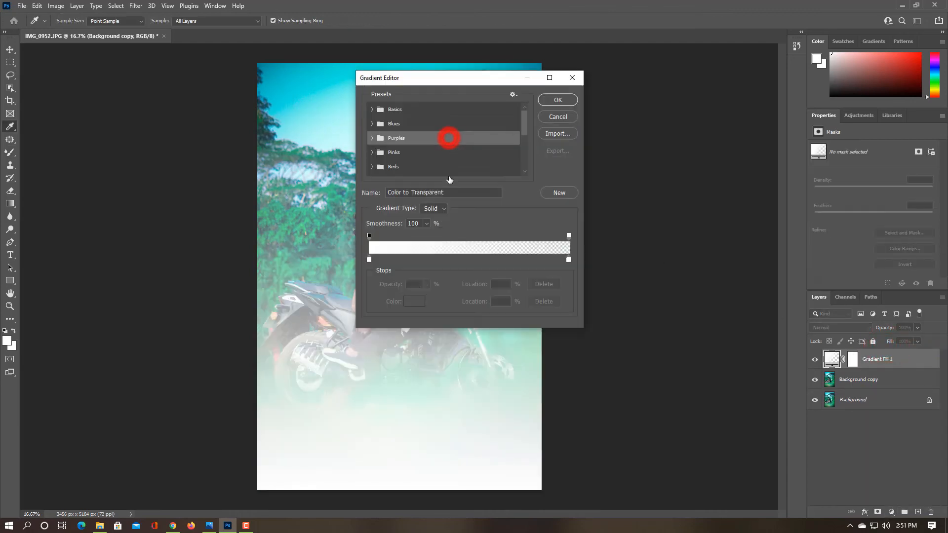
click(370, 259)
double_click(371, 259)
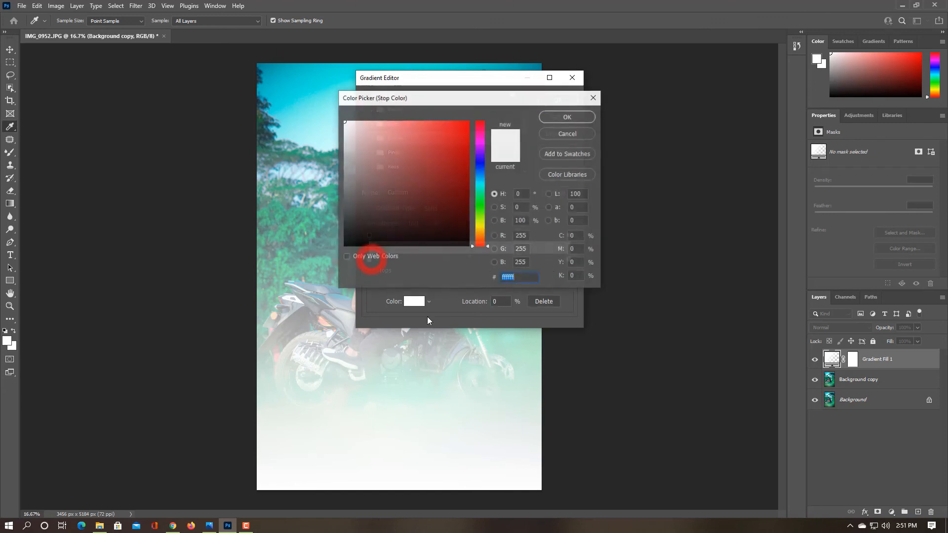
text(000000)
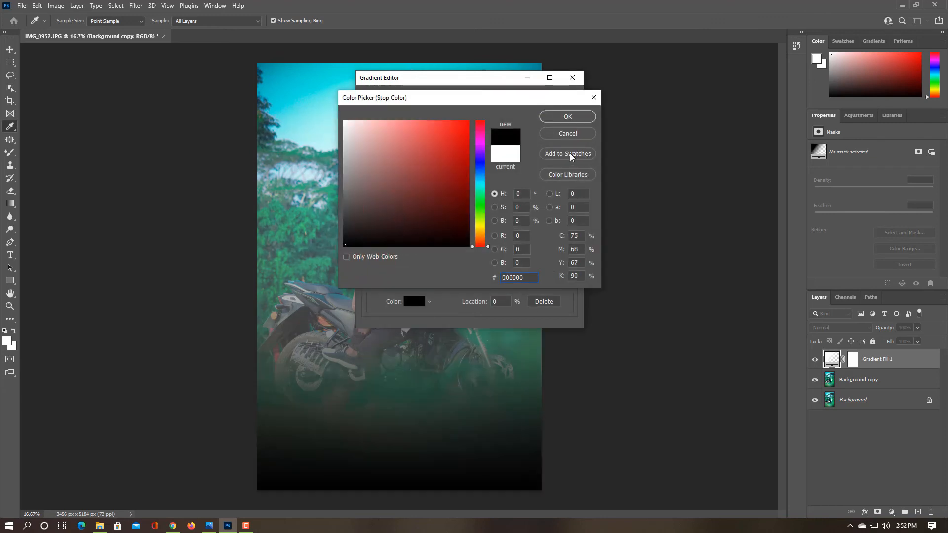
click(559, 117)
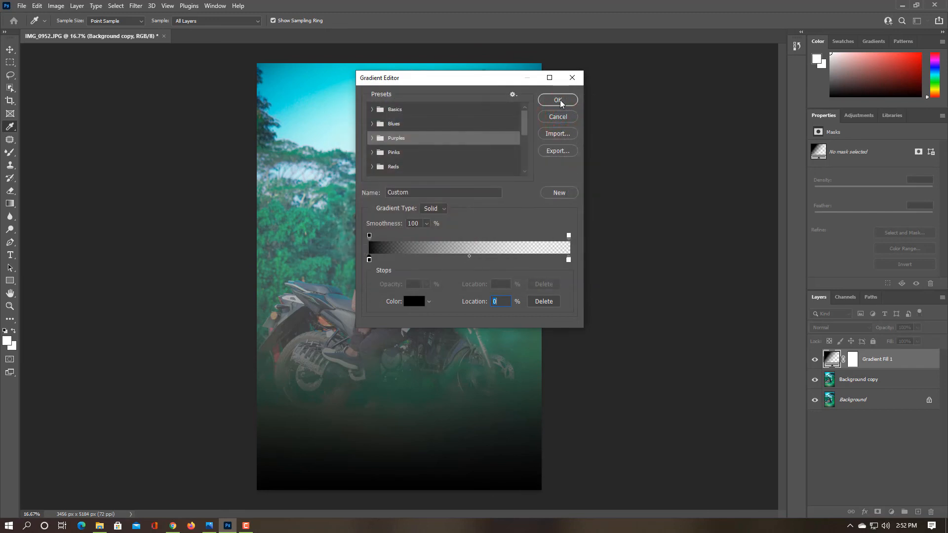
click(558, 101)
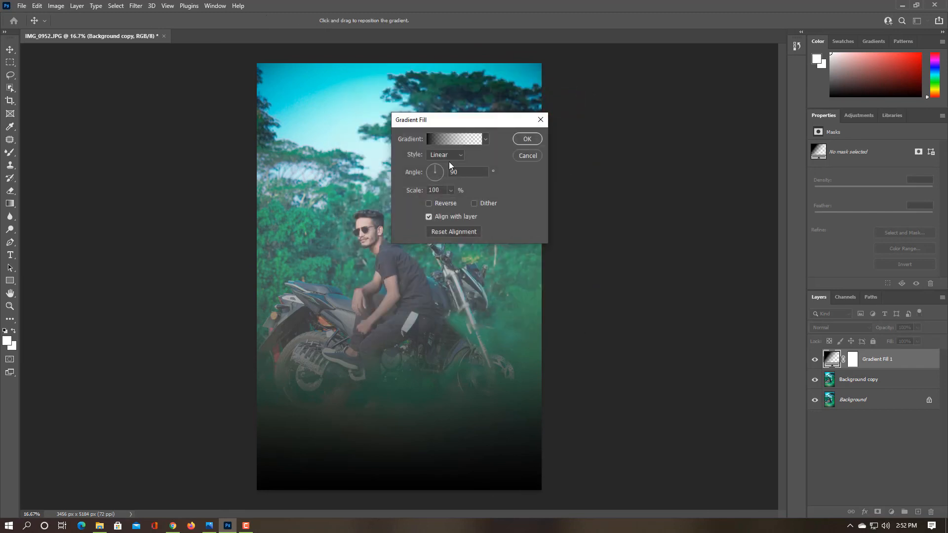
click(450, 190)
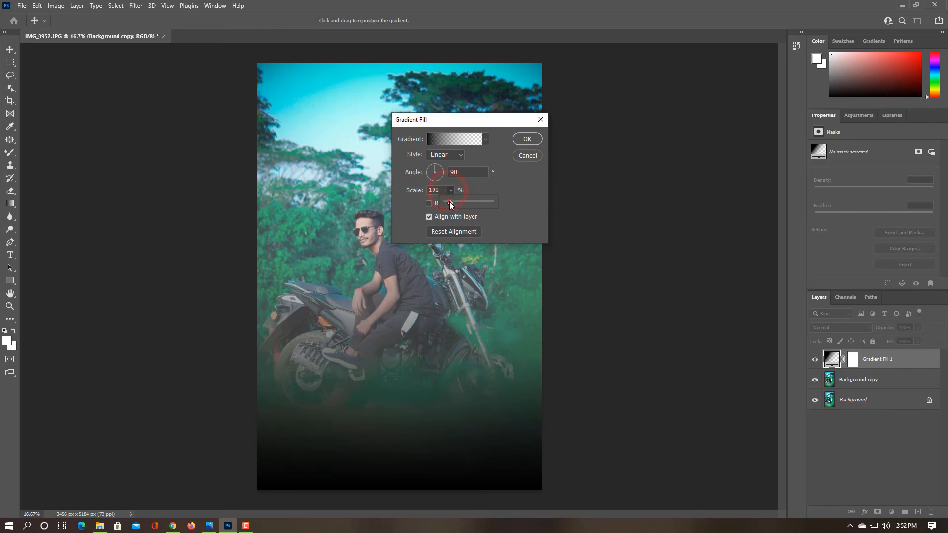
drag(451, 205, 492, 208)
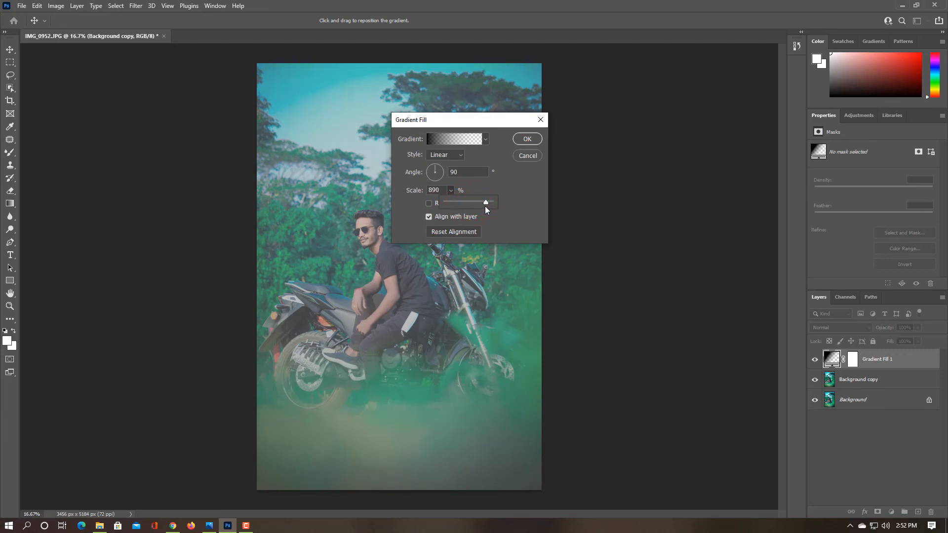
click(527, 156)
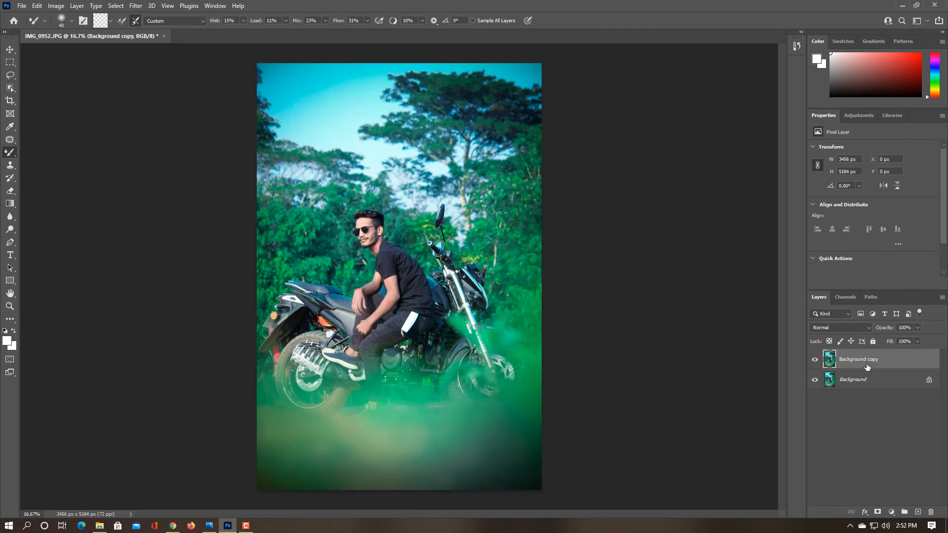
Step: Merge the visible layers and add the text "ALL RIGHT RESERVED BY" followed by the author's name near the photo's lower edge
right_click(867, 365)
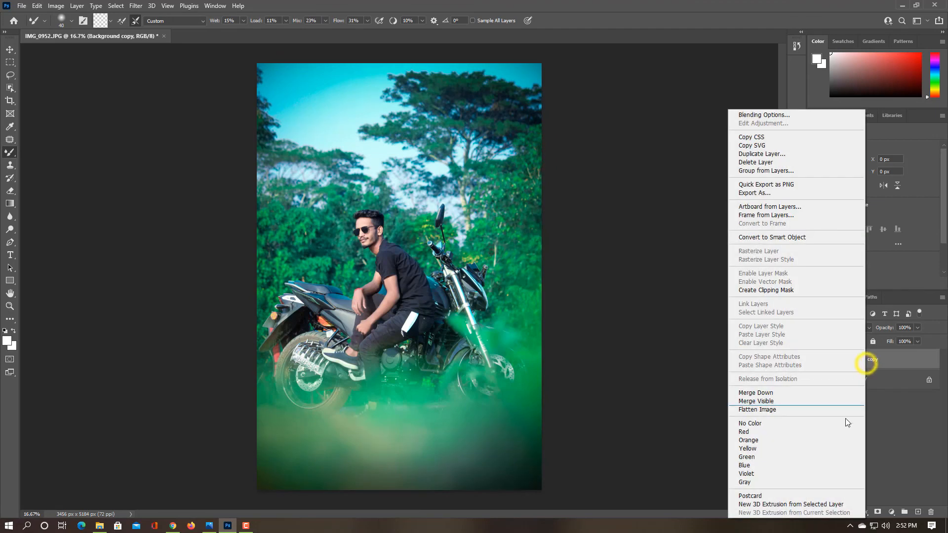
click(799, 401)
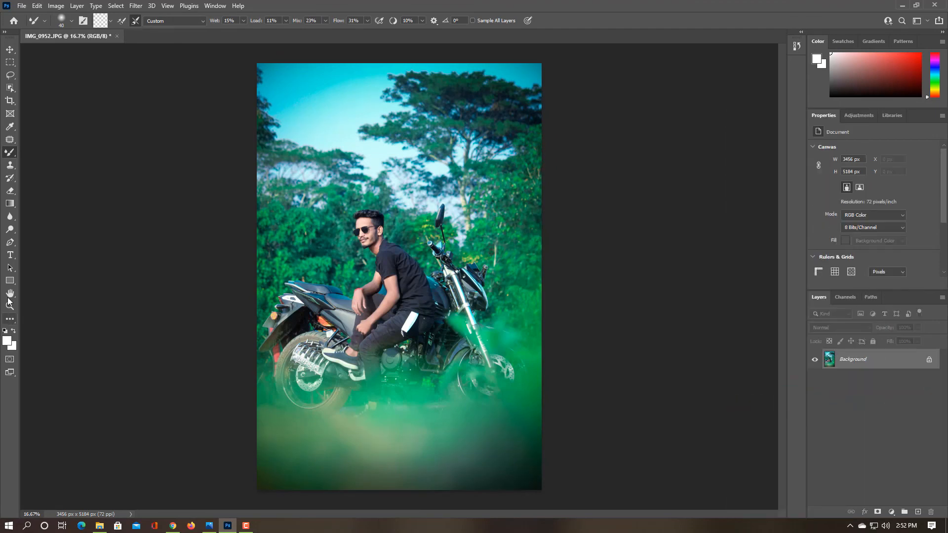
click(10, 254)
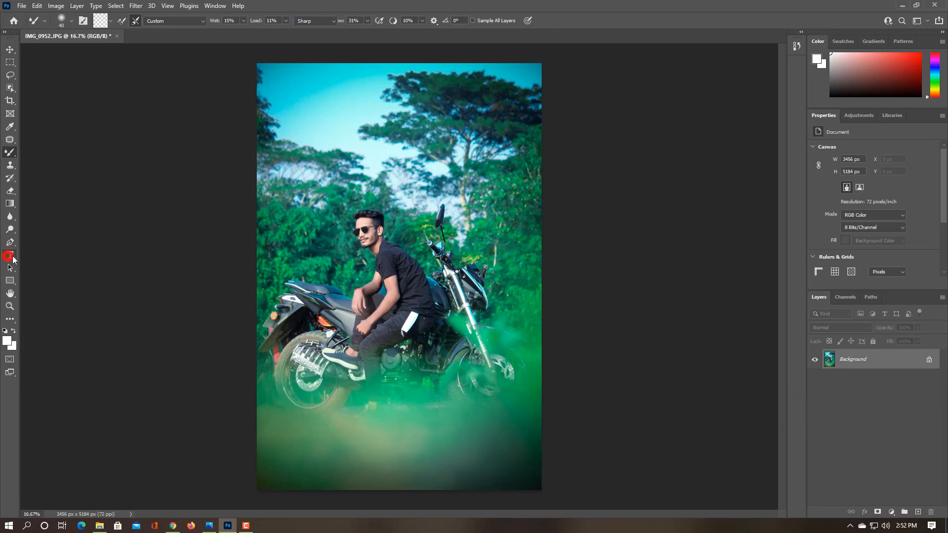
click(432, 477)
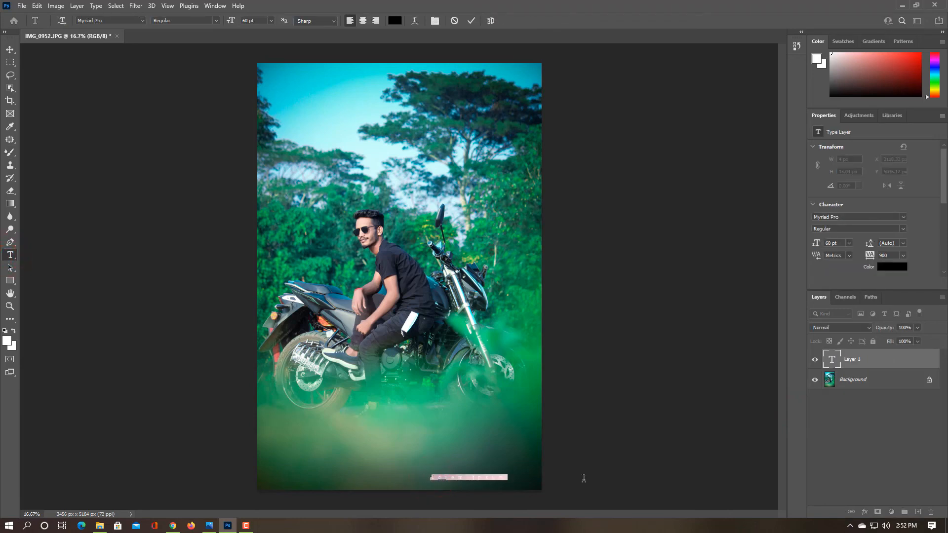
text(Edi)
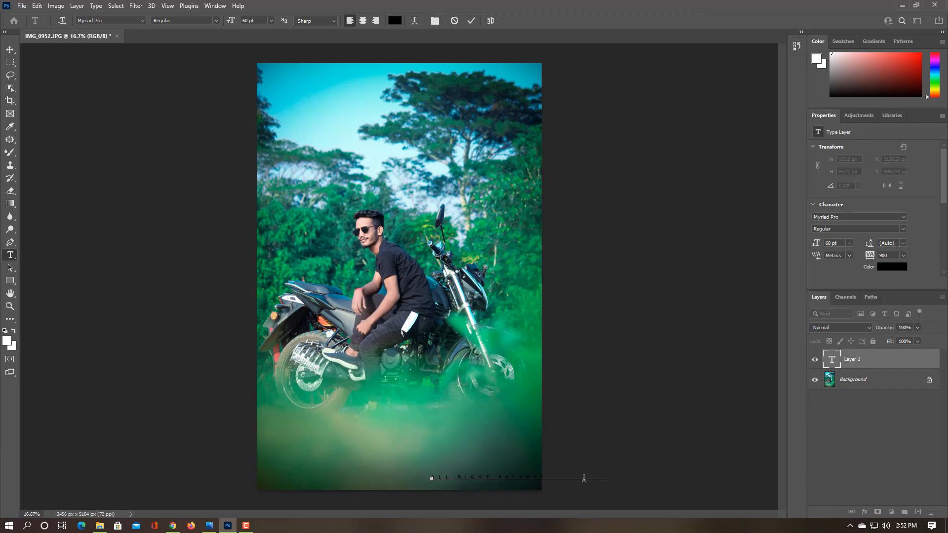
click(864, 361)
Step: Move the copyright text inside the photo's lower-right corner, to about X 1252 px and Y 5050 px
key(ctrl+t)
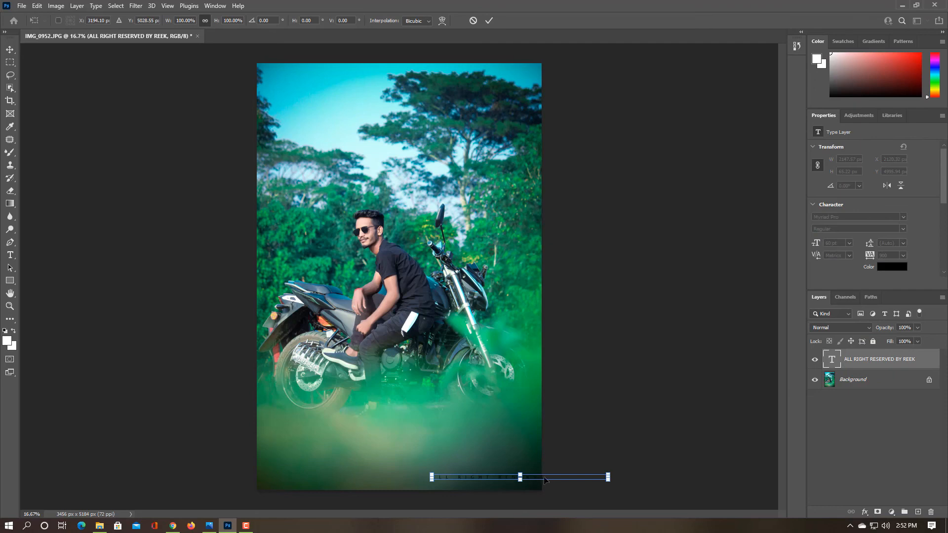
drag(545, 477, 469, 483)
click(881, 365)
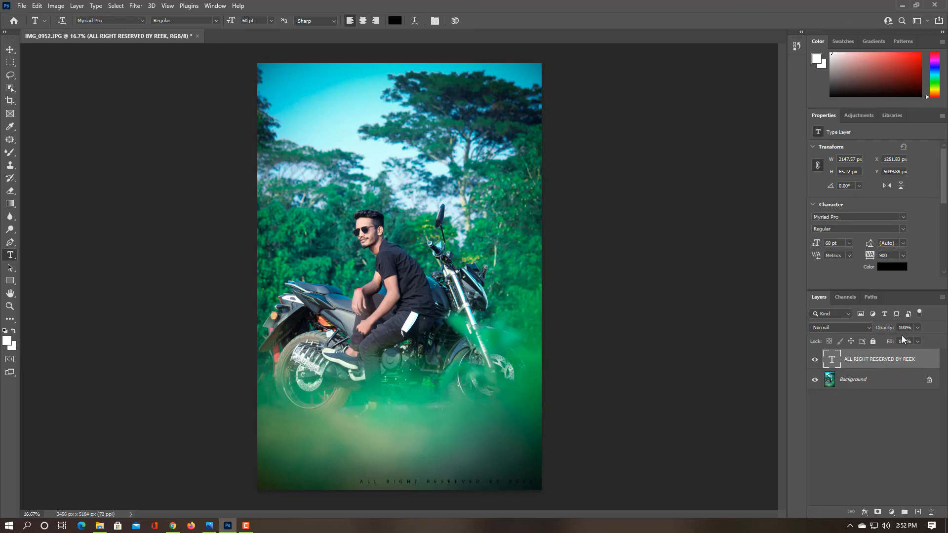
Step: Set the copyright text layer's opacity to 50%
click(918, 328)
click(892, 333)
click(873, 359)
right_click(874, 357)
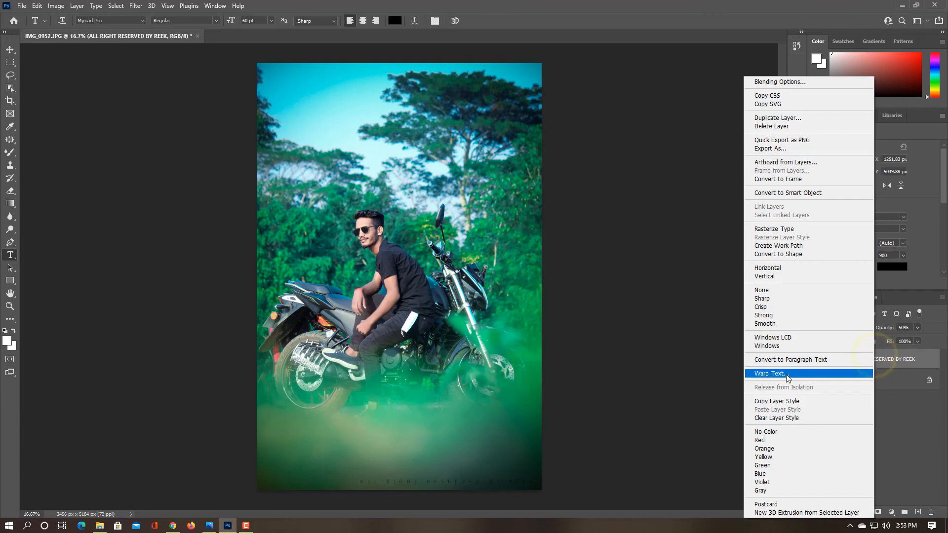
click(923, 449)
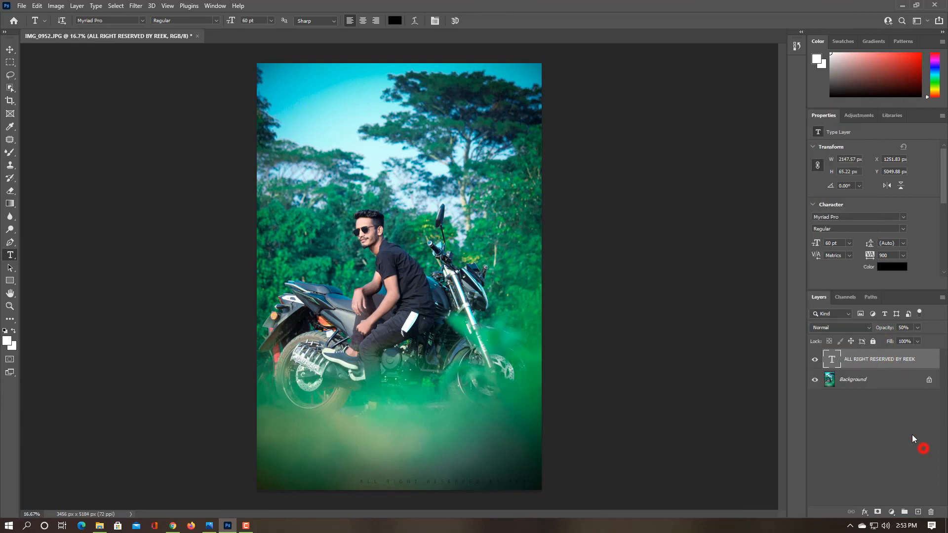
Step: Export the finished image as a full-size JPG at 100% quality, named edited, in the Downloads folder
click(23, 7)
mouse_move(112, 151)
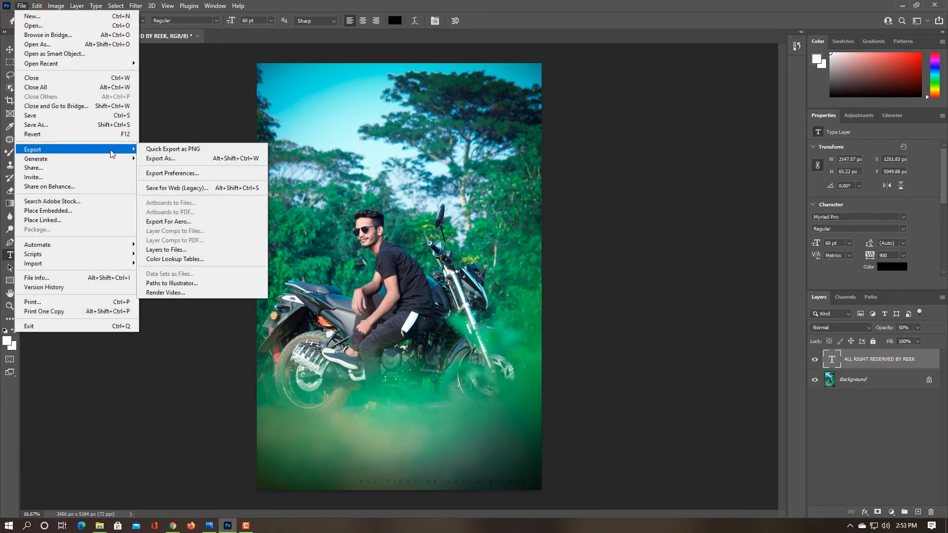
click(161, 159)
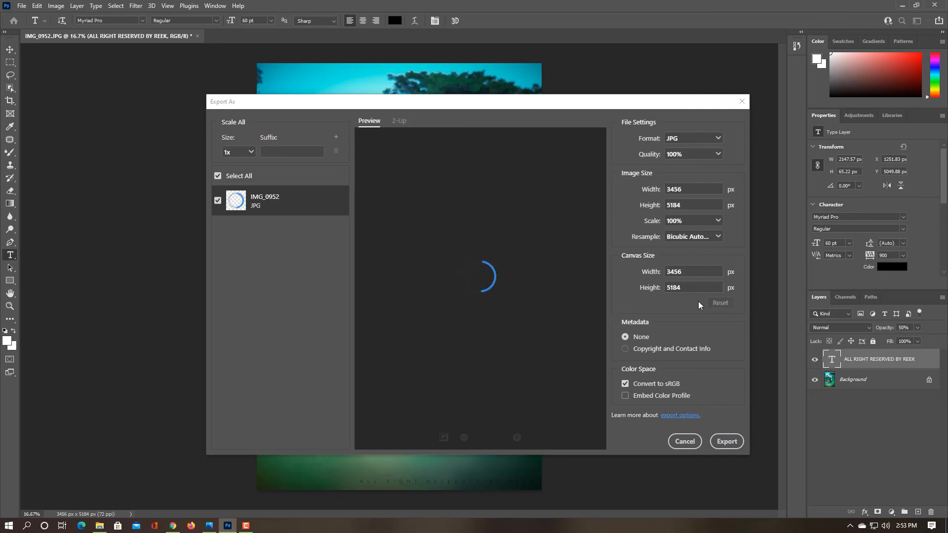
click(723, 441)
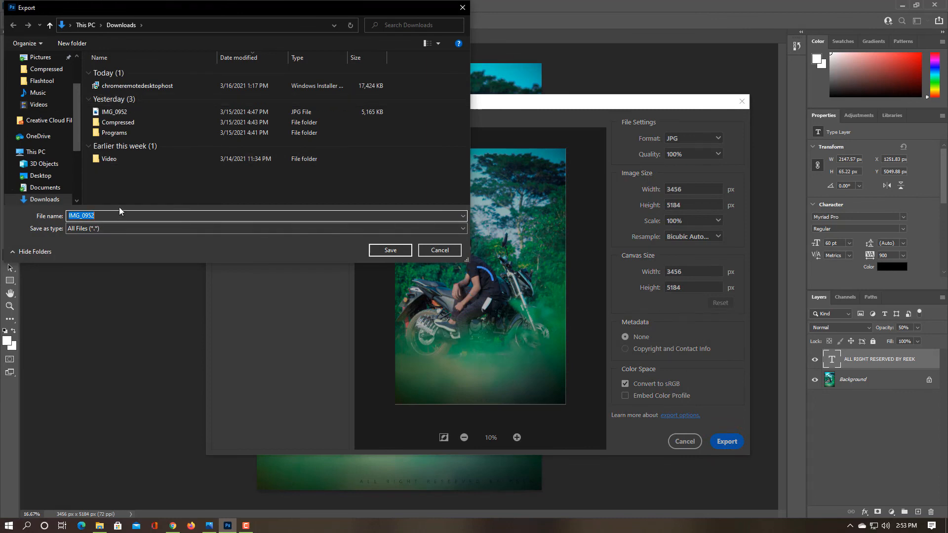
text(edited)
click(390, 249)
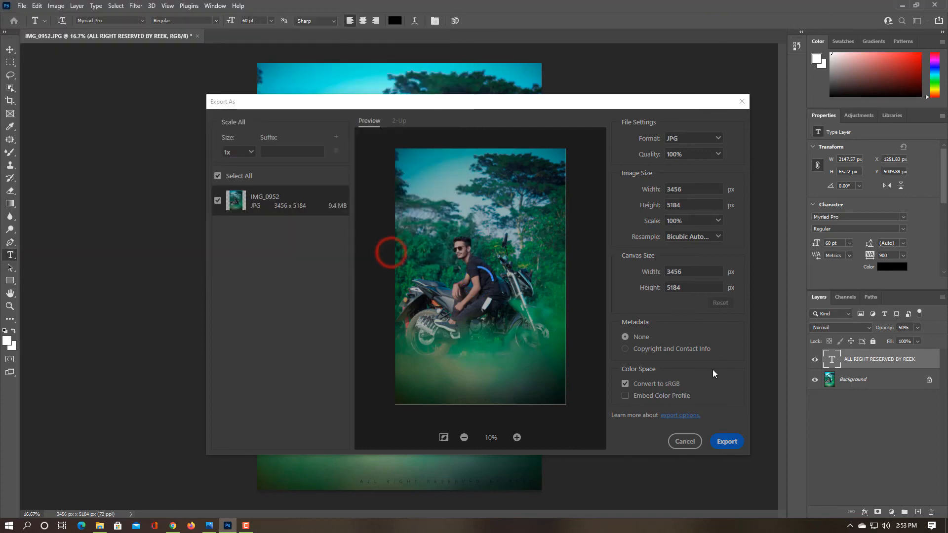